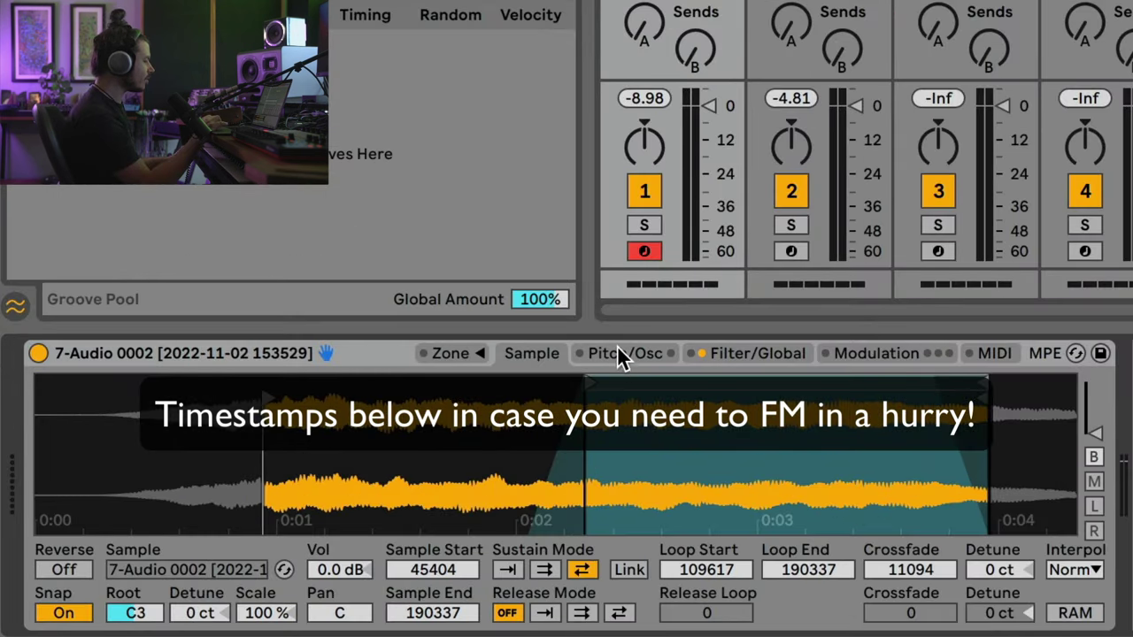
On the Pitch/Osc page, raise the Osc FM oscillator volume from -inf dB to -22 dB
{"action": "left_click", "coordinate": [618, 353]}
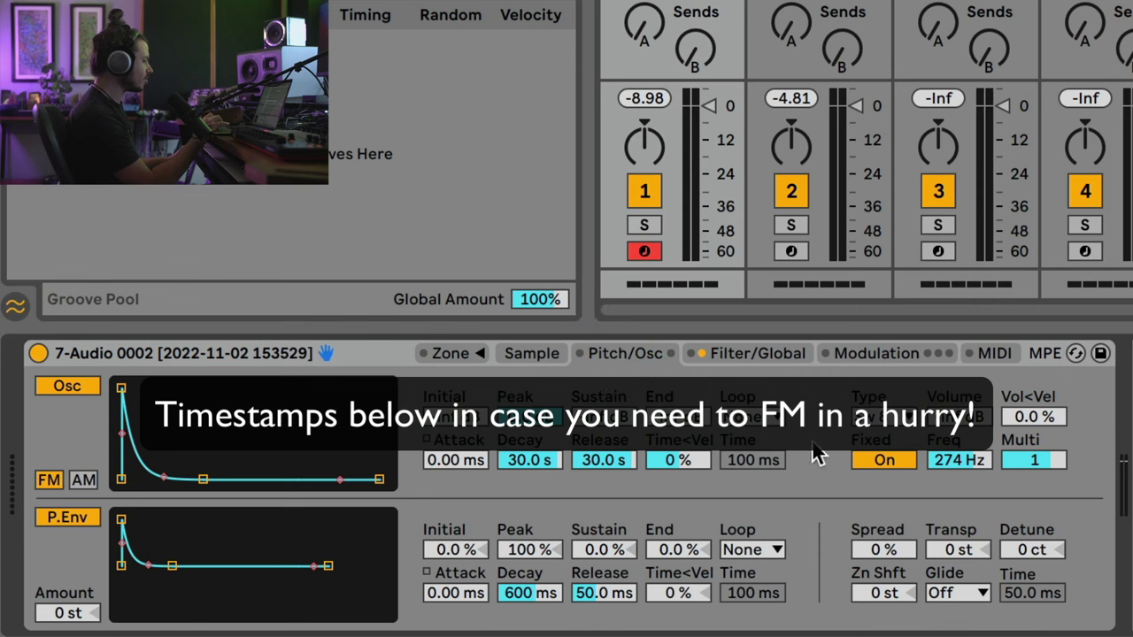
{"action": "left_click", "coordinate": [62, 394]}
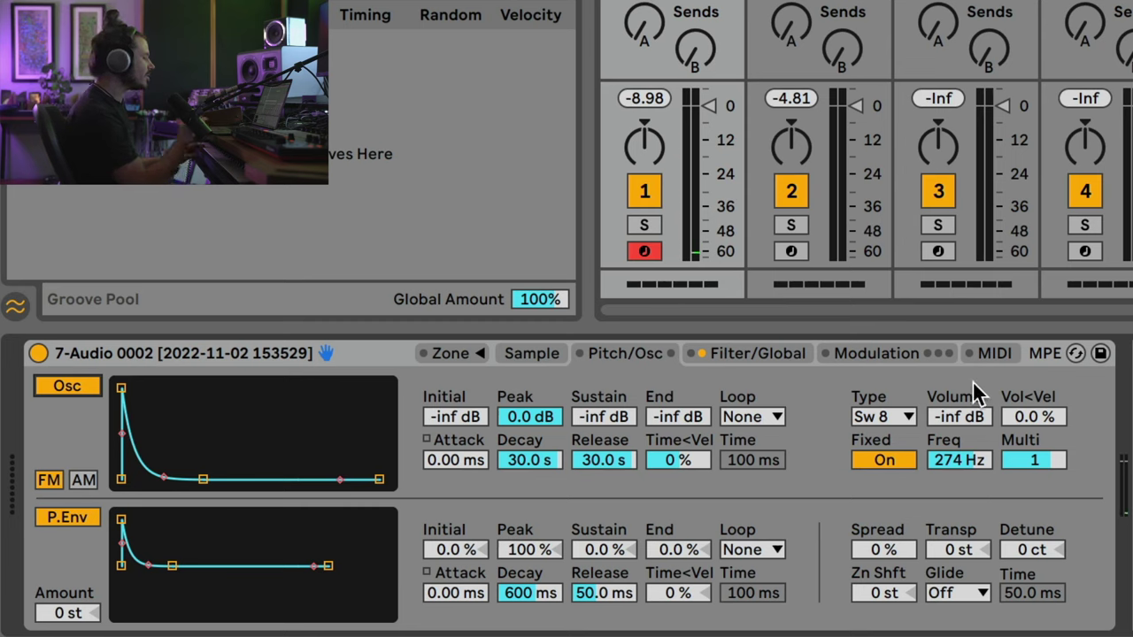
{"action": "mouse_move", "coordinate": [958, 415]}
{"action": "left_mouse_down"}
{"action": "mouse_move", "coordinate": [958, 389]}
{"action": "mouse_move", "coordinate": [958, 414]}
{"action": "left_mouse_up"}
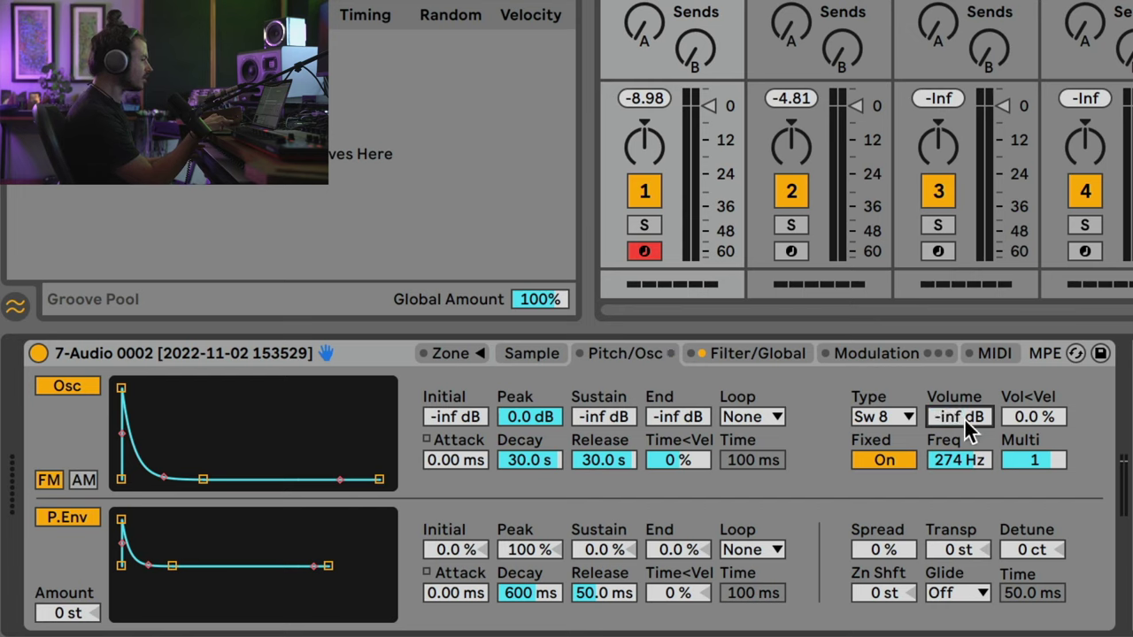
{"action": "left_click_drag", "start_coordinate": [961, 416], "coordinate": [960, 406]}
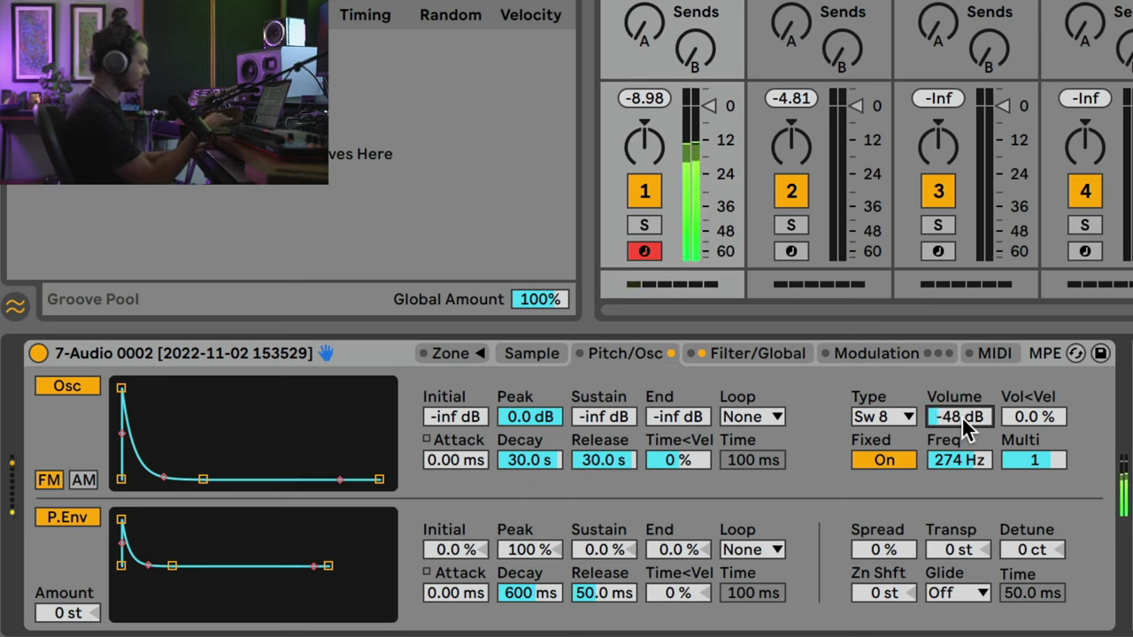
{"action": "mouse_move", "coordinate": [961, 416]}
{"action": "left_mouse_down"}
{"action": "mouse_move", "coordinate": [961, 406]}
{"action": "mouse_move", "coordinate": [961, 426]}
{"action": "left_mouse_up"}
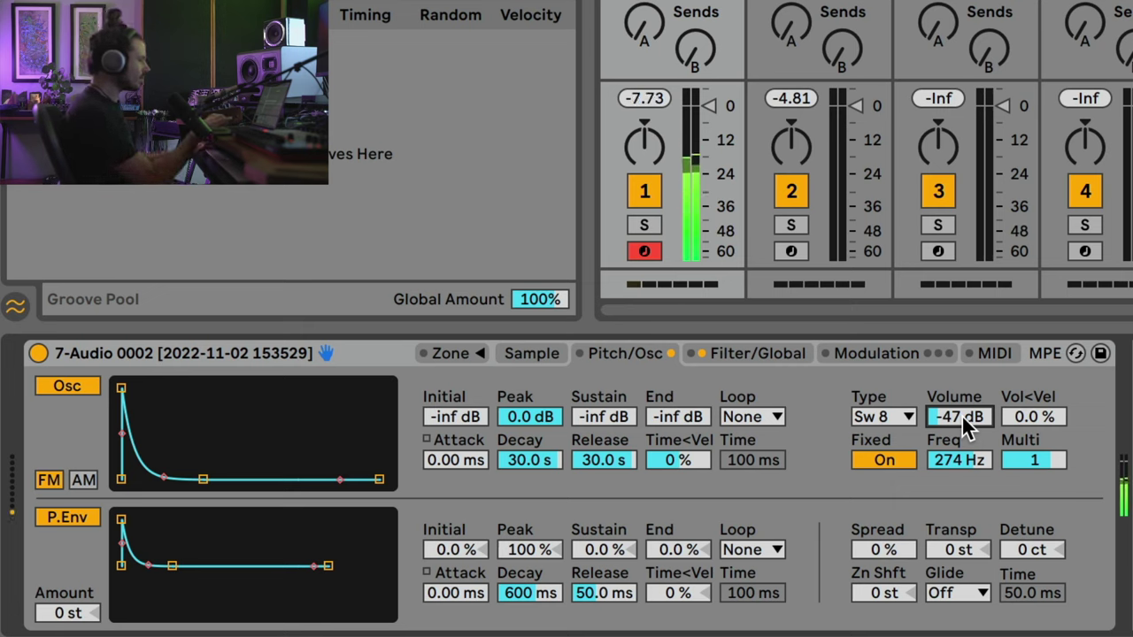
{"action": "mouse_move", "coordinate": [961, 415]}
{"action": "left_mouse_down"}
{"action": "mouse_move", "coordinate": [962, 403]}
{"action": "mouse_move", "coordinate": [962, 443]}
{"action": "mouse_move", "coordinate": [955, 419]}
{"action": "left_mouse_up"}
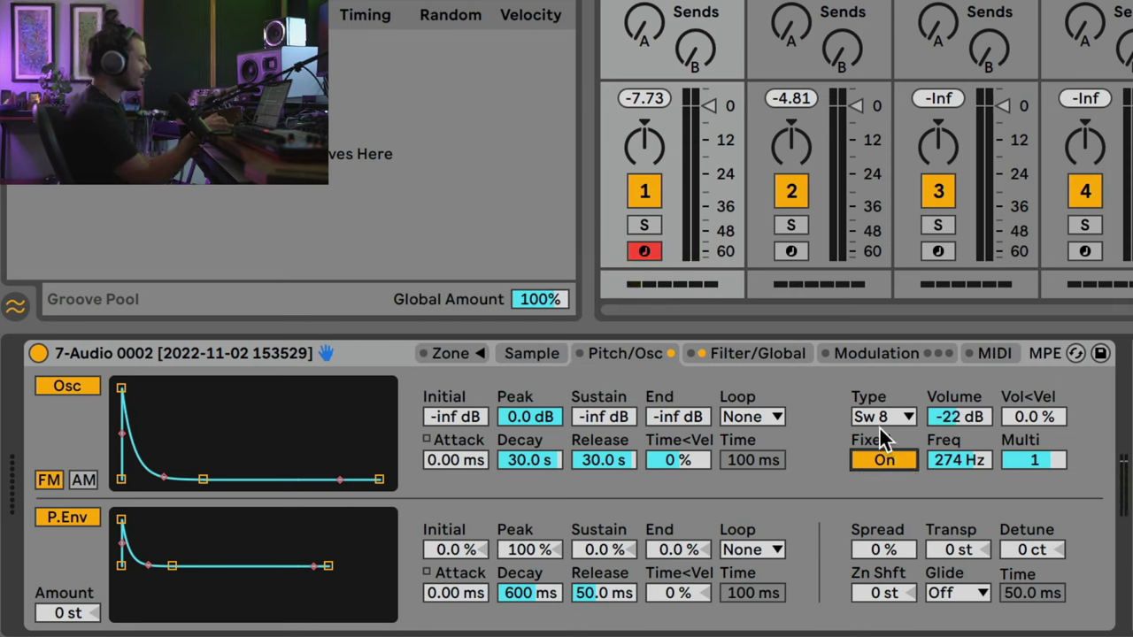
Re-toggle Fixed mode and experiment with the oscillator frequency, volume and a 0.1 multiplier
{"action": "left_click", "coordinate": [872, 458]}
{"action": "left_click", "coordinate": [872, 459]}
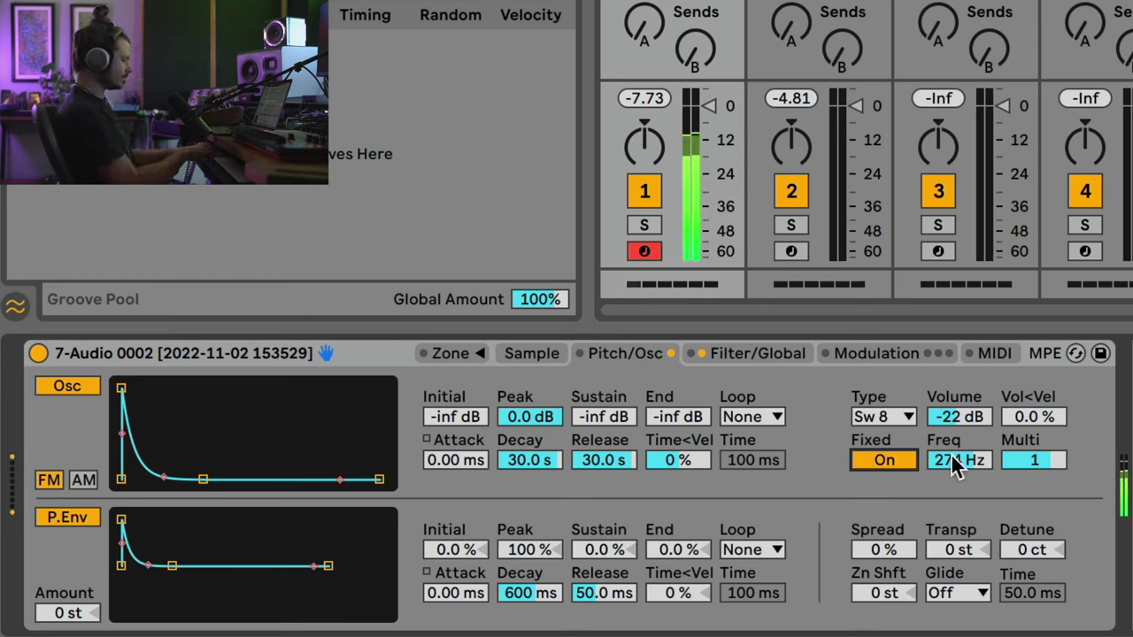
{"action": "mouse_move", "coordinate": [956, 468]}
{"action": "left_mouse_down"}
{"action": "mouse_move", "coordinate": [956, 447]}
{"action": "mouse_move", "coordinate": [957, 492]}
{"action": "mouse_move", "coordinate": [947, 456]}
{"action": "mouse_move", "coordinate": [947, 469]}
{"action": "left_mouse_up"}
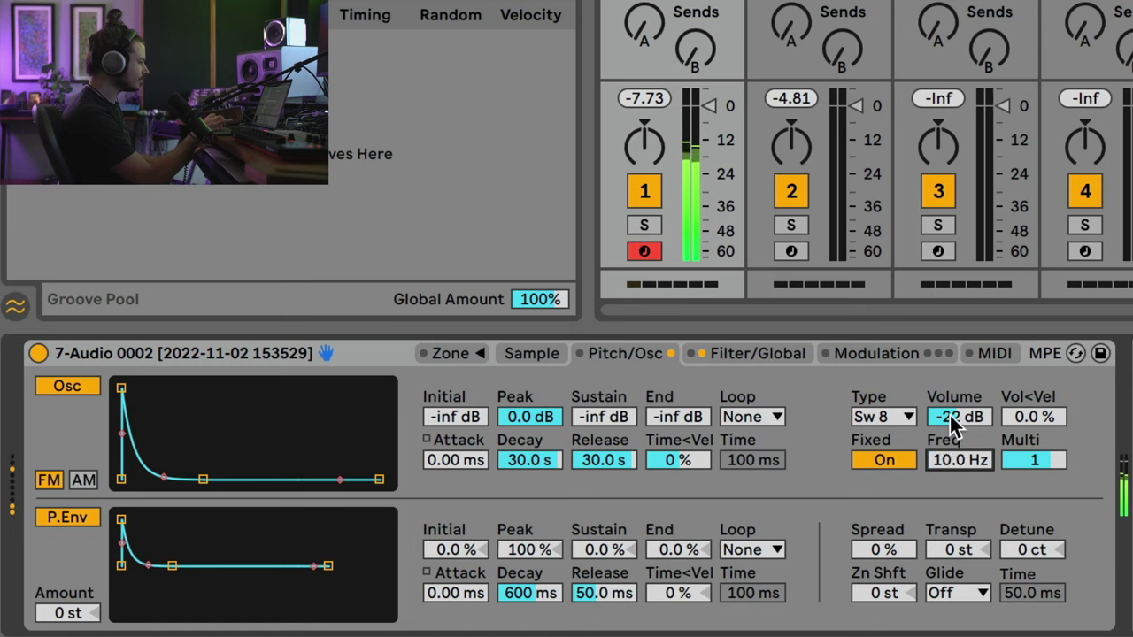
{"action": "left_click_drag", "start_coordinate": [954, 425], "coordinate": [955, 419]}
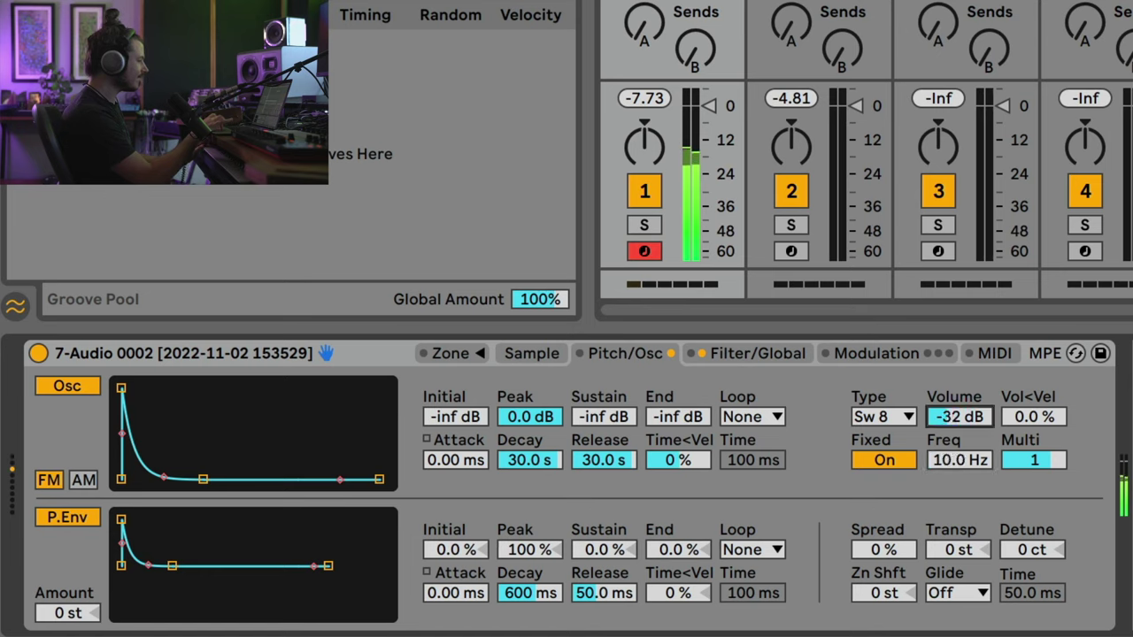
{"action": "mouse_move", "coordinate": [1027, 465]}
{"action": "left_mouse_down"}
{"action": "mouse_move", "coordinate": [1027, 478]}
{"action": "mouse_move", "coordinate": [1032, 455]}
{"action": "left_mouse_up"}
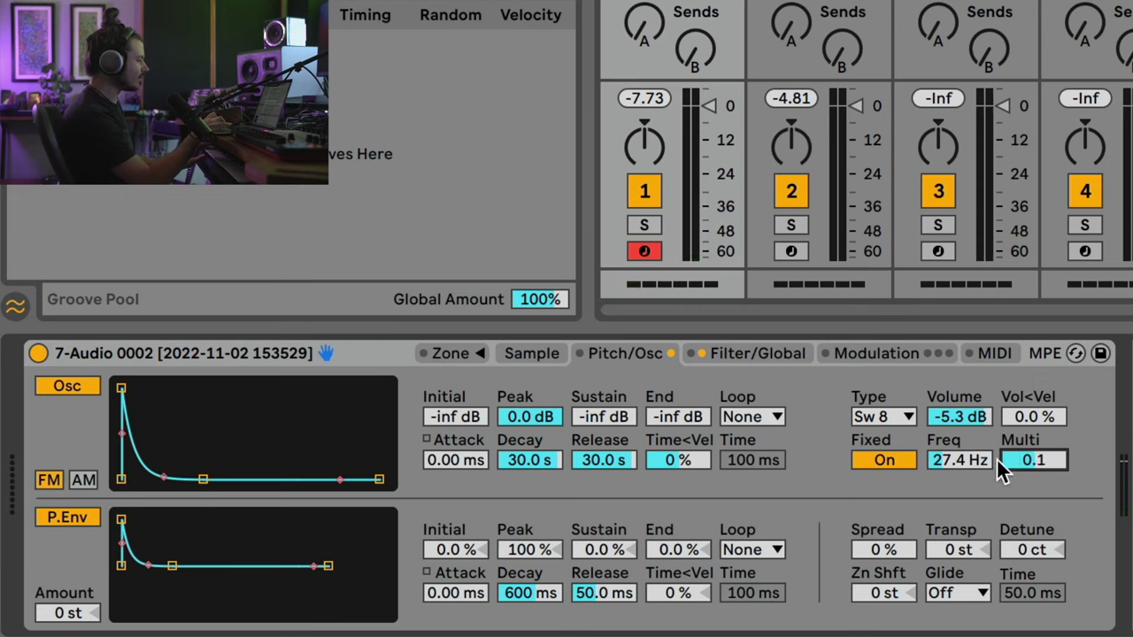
{"action": "mouse_move", "coordinate": [959, 453]}
{"action": "left_mouse_down"}
{"action": "mouse_move", "coordinate": [959, 400]}
{"action": "mouse_move", "coordinate": [955, 453]}
{"action": "left_mouse_up"}
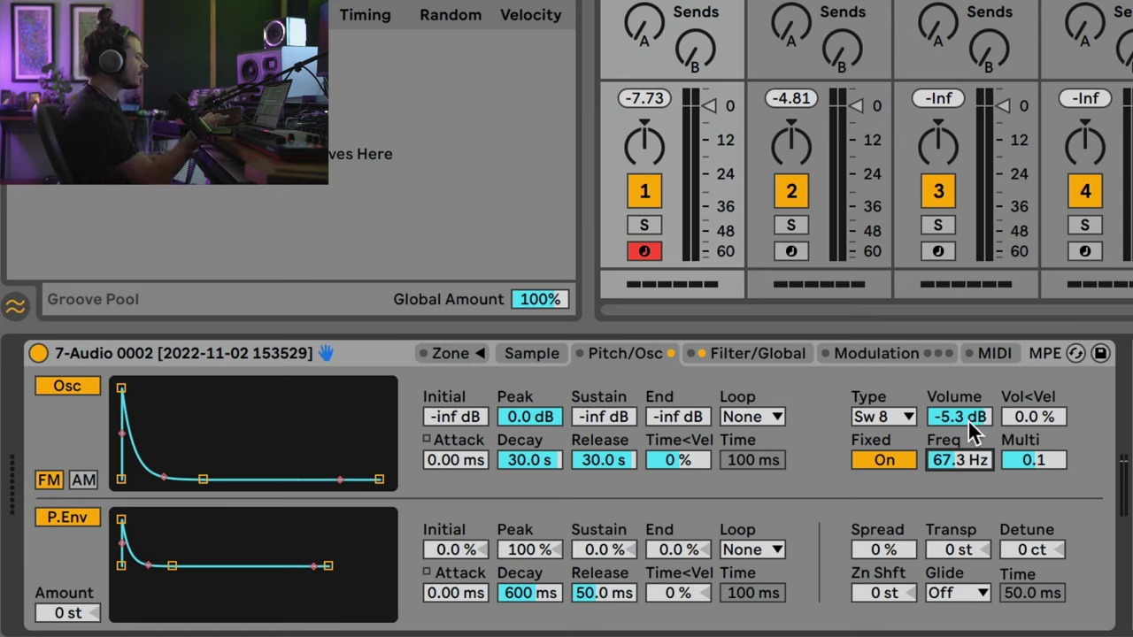
Fix the oscillator at 154 Hz with multiplier 1, then compare it switched off and on
{"action": "left_click_drag", "start_coordinate": [956, 467], "coordinate": [956, 436]}
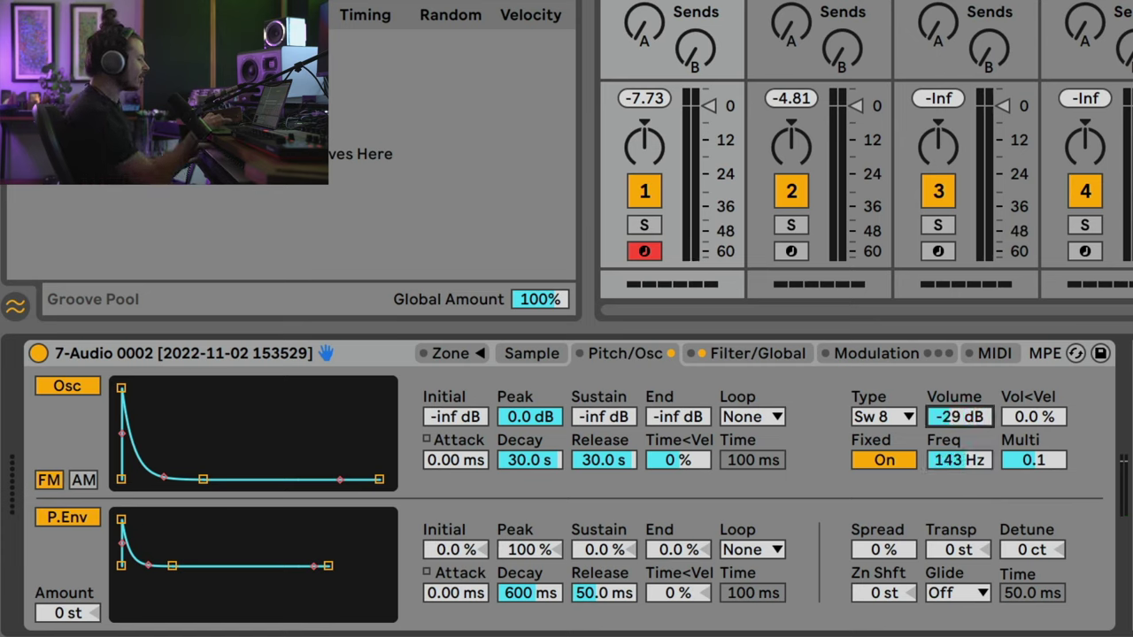
{"action": "left_click_drag", "start_coordinate": [1043, 463], "coordinate": [1043, 443]}
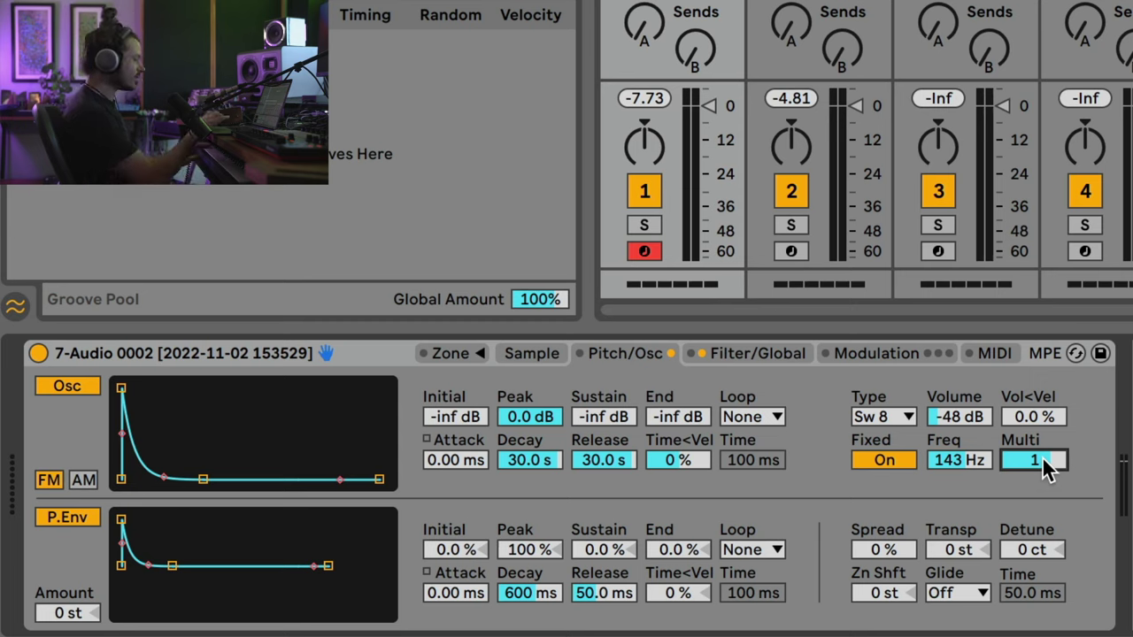
{"action": "left_click", "coordinate": [1045, 462]}
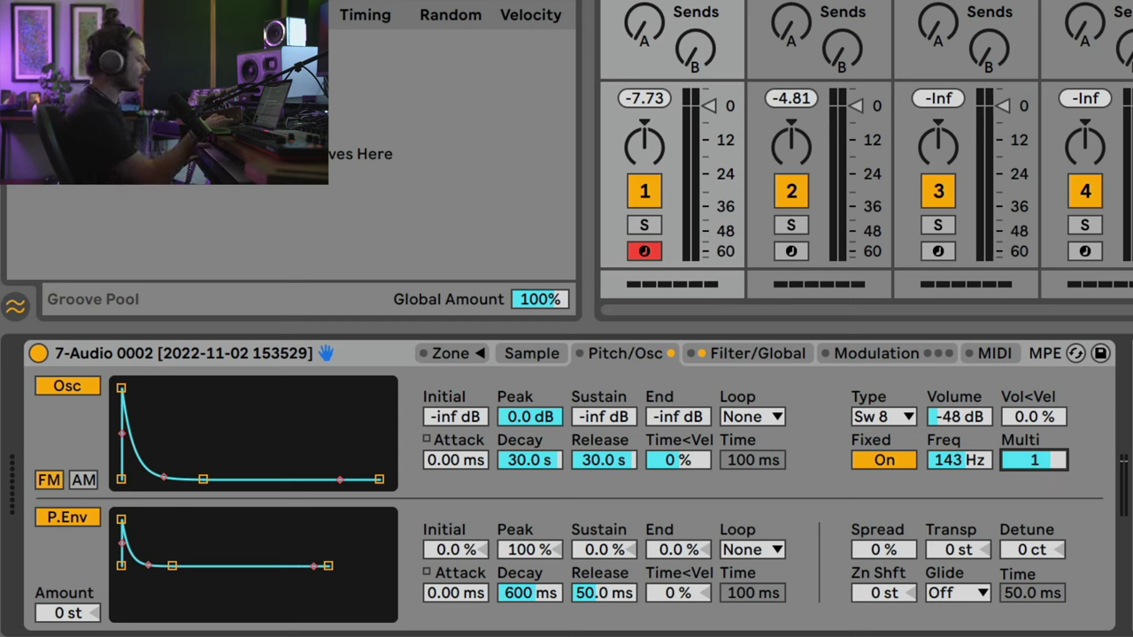
{"action": "left_click_drag", "start_coordinate": [960, 457], "coordinate": [961, 447]}
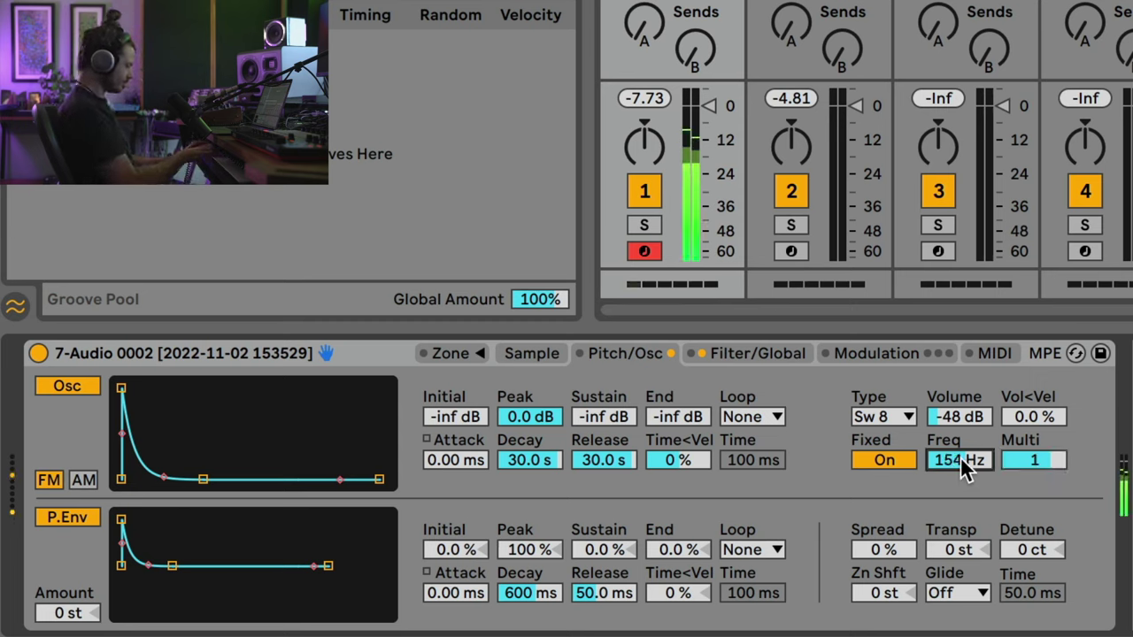
{"action": "left_click", "coordinate": [66, 386]}
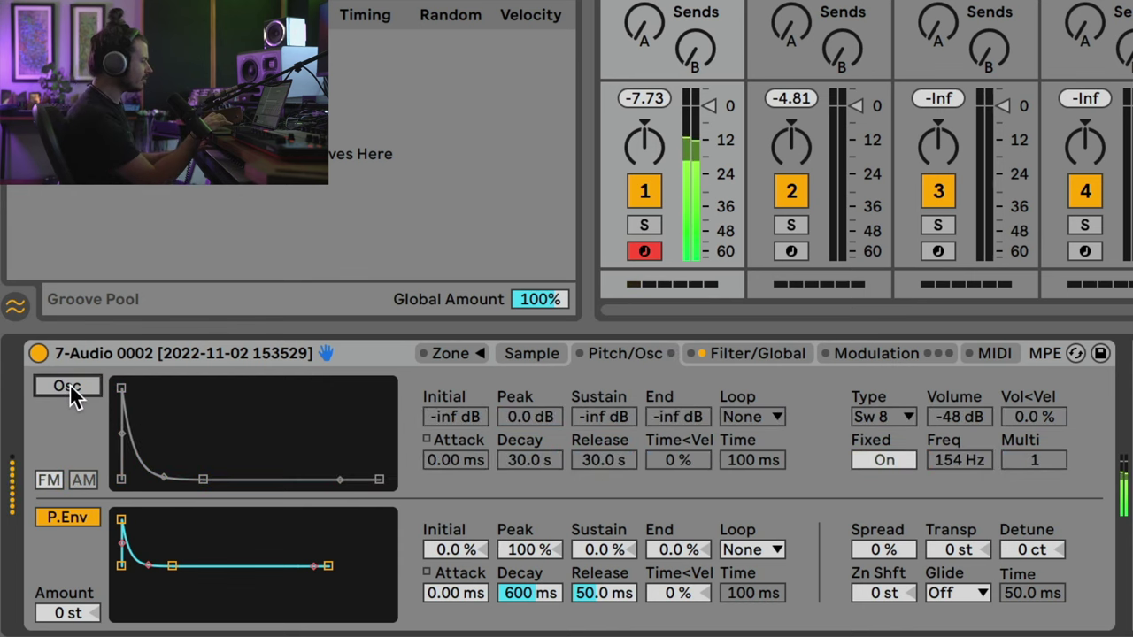
{"action": "left_click", "coordinate": [69, 388]}
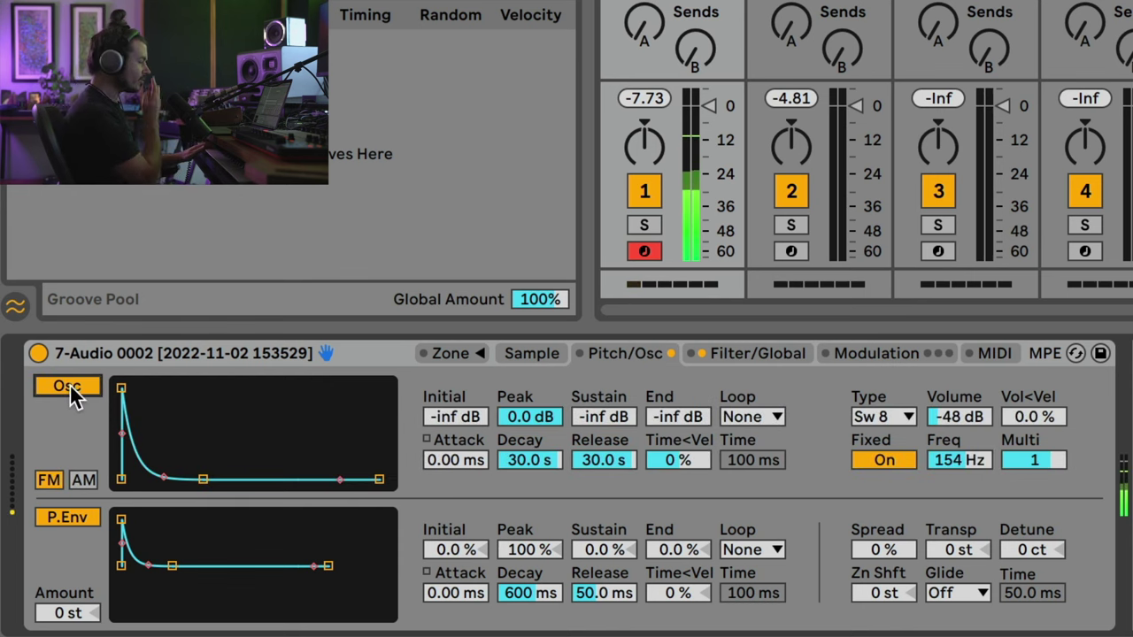
Select track 2 and zoom the Sine Saw Square Sine waveform out, then into its start
{"action": "key", "text": "Right"}
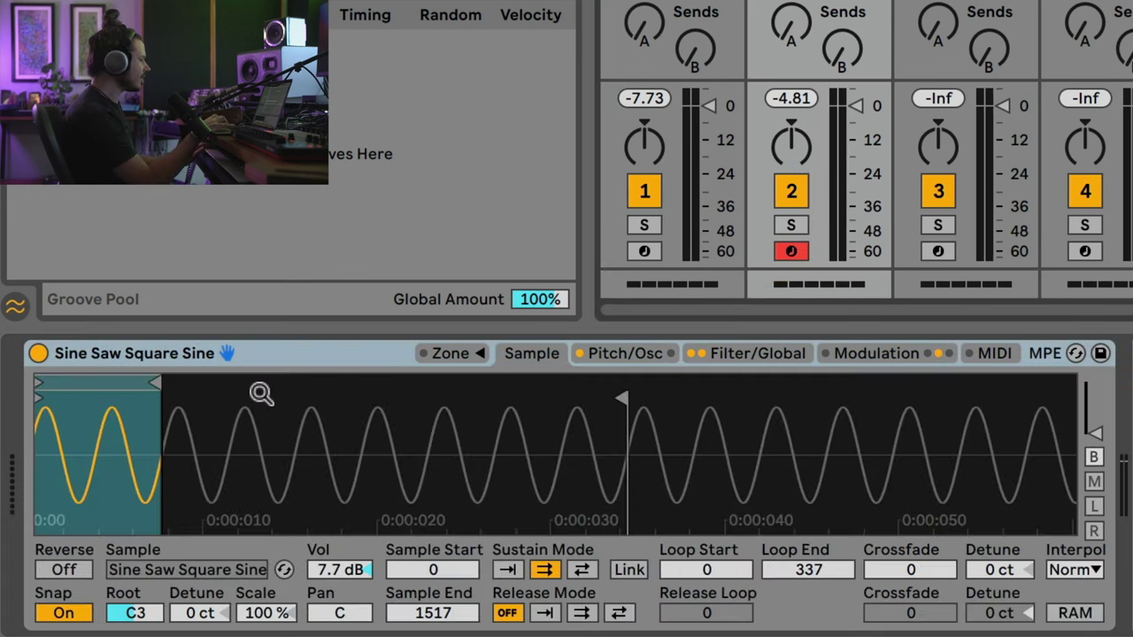
{"action": "left_click_drag", "start_coordinate": [261, 394], "coordinate": [498, 372]}
{"action": "left_click_drag", "start_coordinate": [59, 442], "coordinate": [51, 404]}
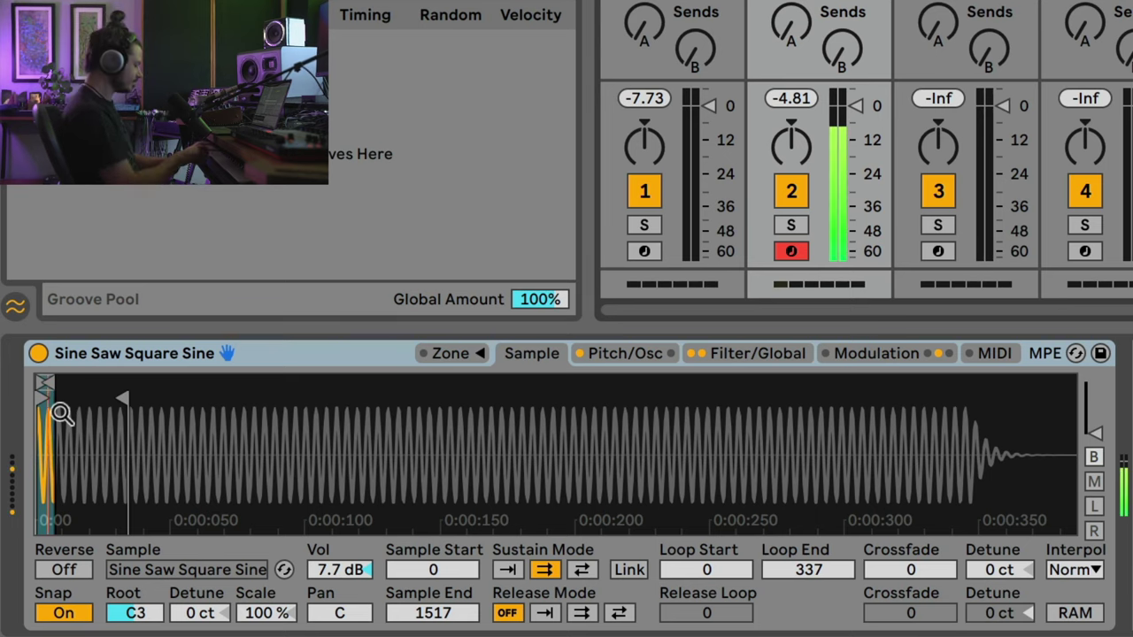
{"action": "left_click_drag", "start_coordinate": [61, 417], "coordinate": [61, 510]}
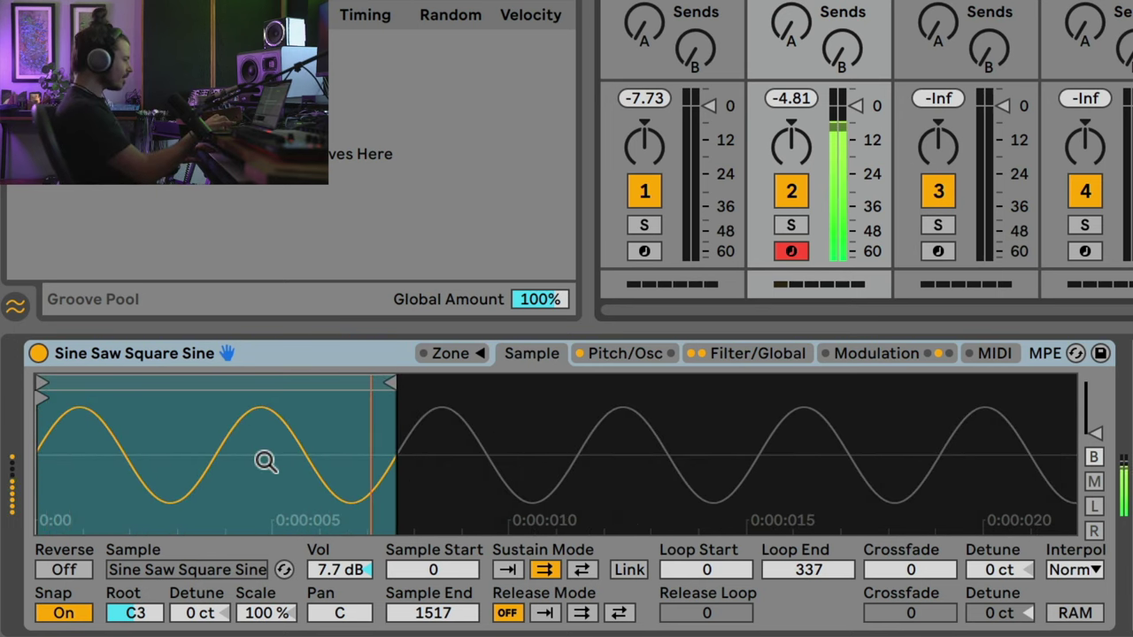
{"action": "mouse_move", "coordinate": [263, 463]}
{"action": "left_mouse_down"}
{"action": "mouse_move", "coordinate": [263, 500]}
{"action": "mouse_move", "coordinate": [254, 443]}
{"action": "left_mouse_up"}
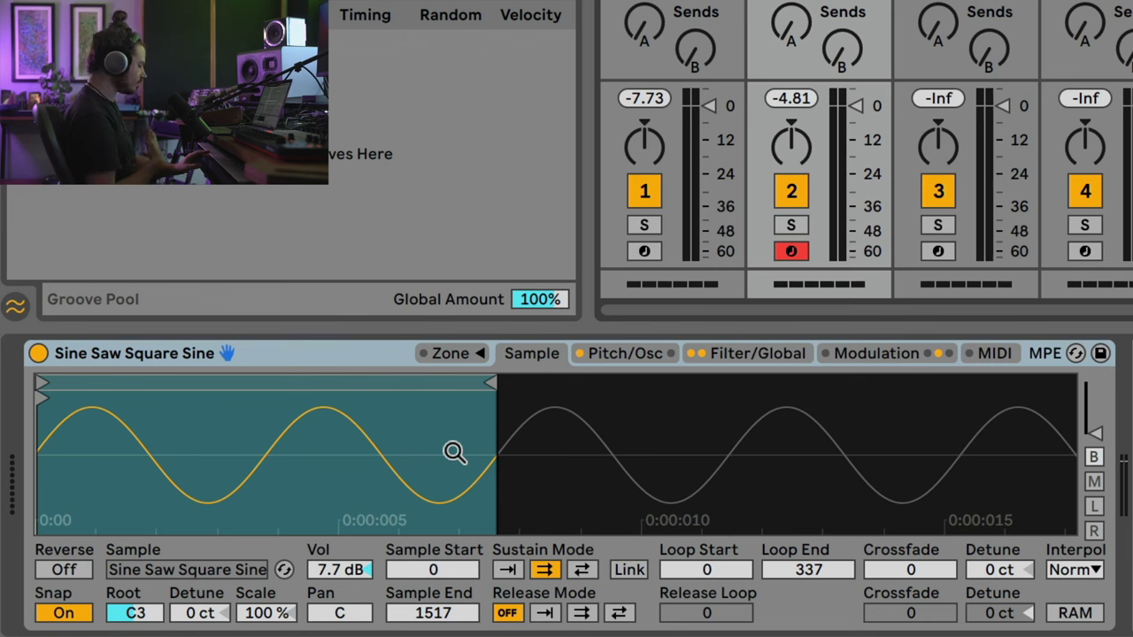
Raise the Sw 32 oscillator volume from -inf dB to -65 dB on the Pitch/Osc page
{"action": "left_click", "coordinate": [618, 354]}
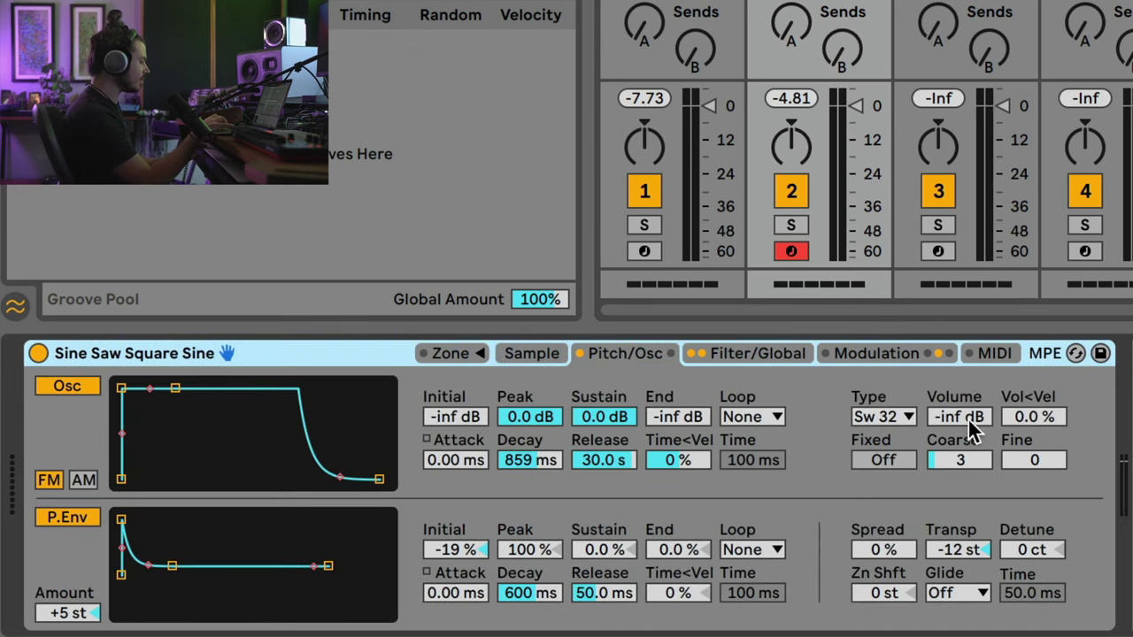
{"action": "left_click_drag", "start_coordinate": [959, 412], "coordinate": [957, 466]}
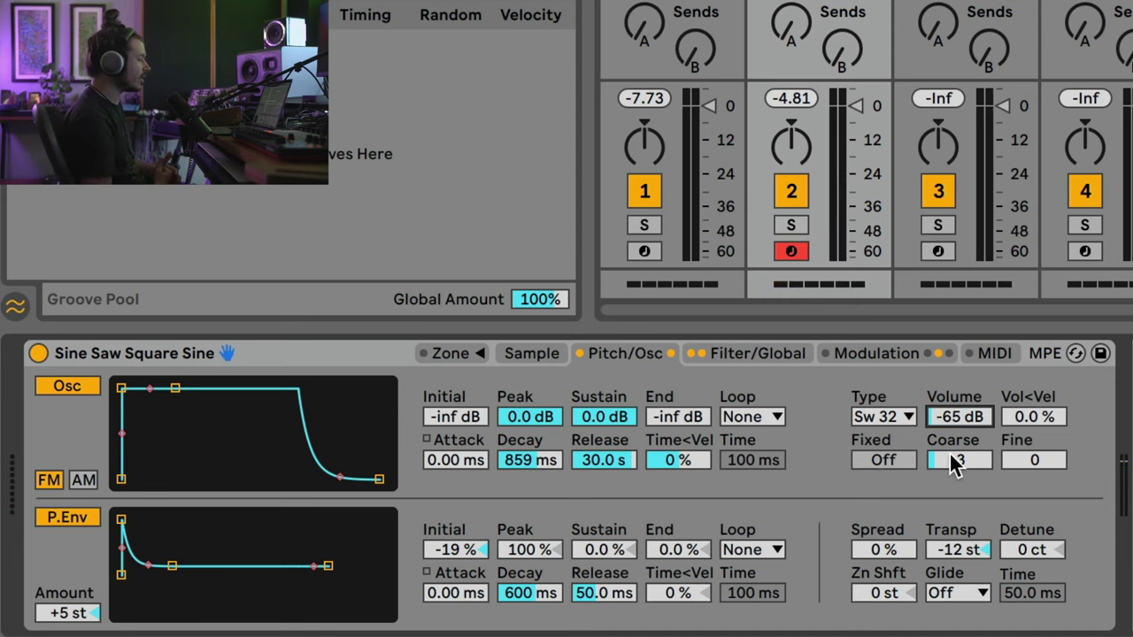
{"action": "left_click", "coordinate": [532, 353]}
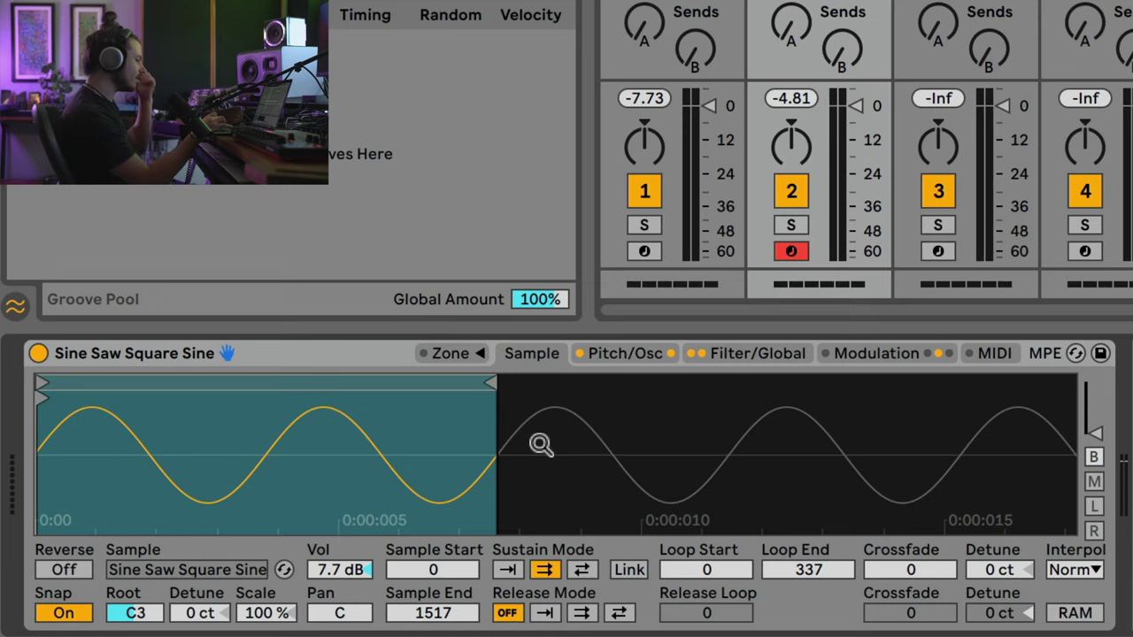
{"action": "left_click", "coordinate": [614, 356]}
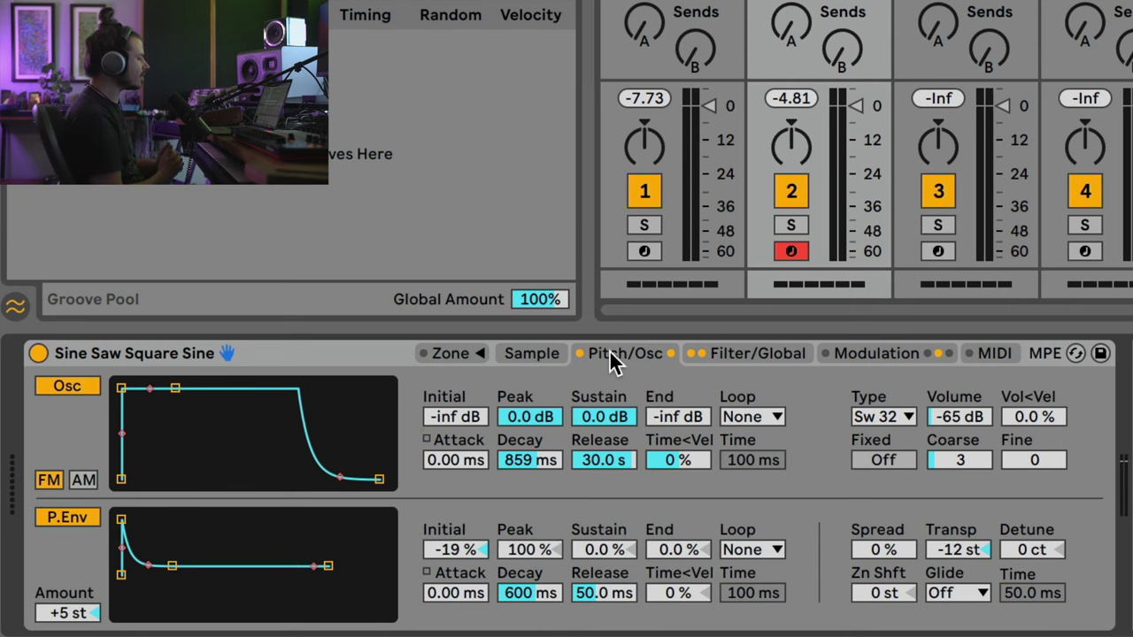
Try the Sw 3 waveform at -22 dB, then Sw D at -44 dB
{"action": "left_click", "coordinate": [883, 423]}
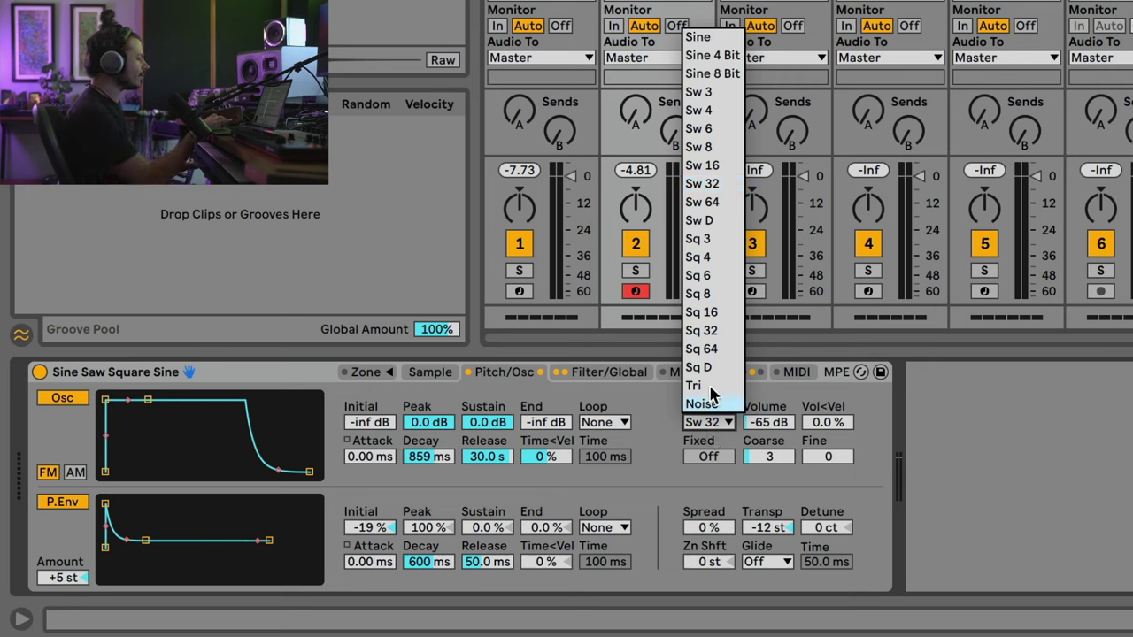
{"action": "left_click", "coordinate": [709, 94]}
{"action": "left_click_drag", "start_coordinate": [761, 417], "coordinate": [762, 363]}
{"action": "mouse_move", "coordinate": [769, 422]}
{"action": "left_mouse_down"}
{"action": "mouse_move", "coordinate": [769, 436]}
{"action": "mouse_move", "coordinate": [768, 416]}
{"action": "left_mouse_up"}
{"action": "left_click", "coordinate": [708, 422]}
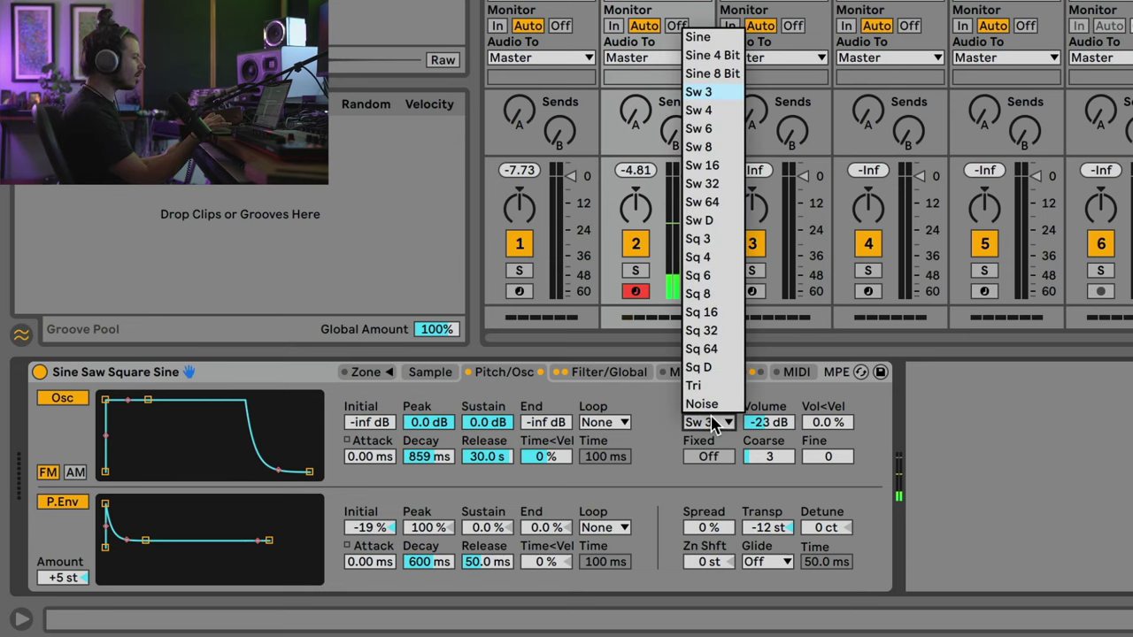
{"action": "left_click", "coordinate": [698, 221]}
{"action": "left_click_drag", "start_coordinate": [768, 422], "coordinate": [768, 434]}
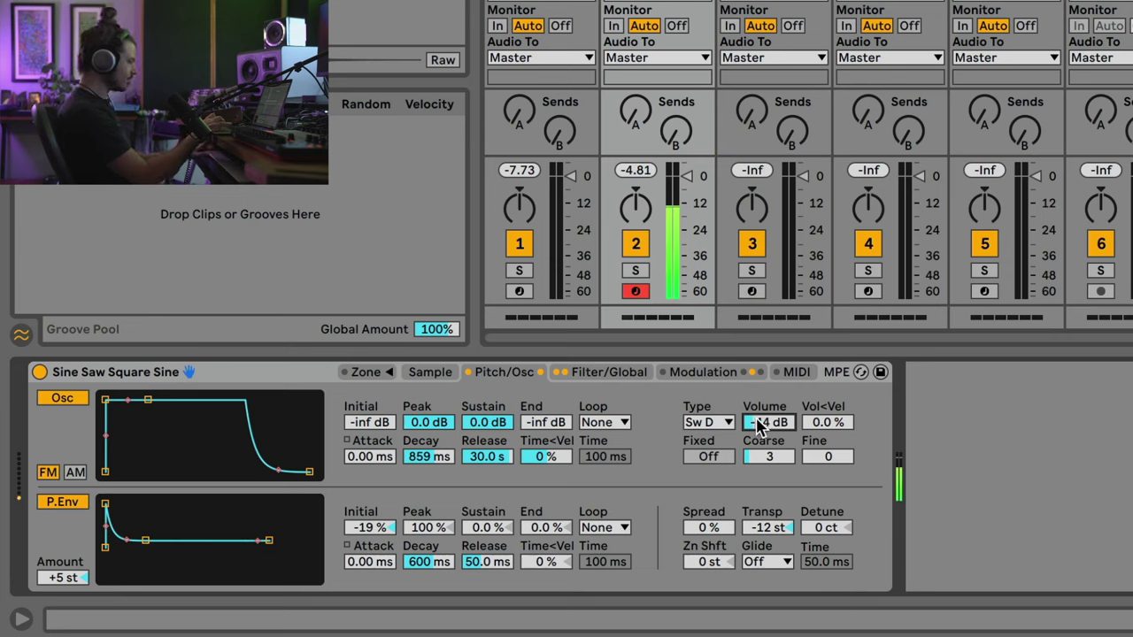
Switch the oscillator waveform to Sine and bring its volume up to about -19 dB
{"action": "left_click", "coordinate": [713, 423]}
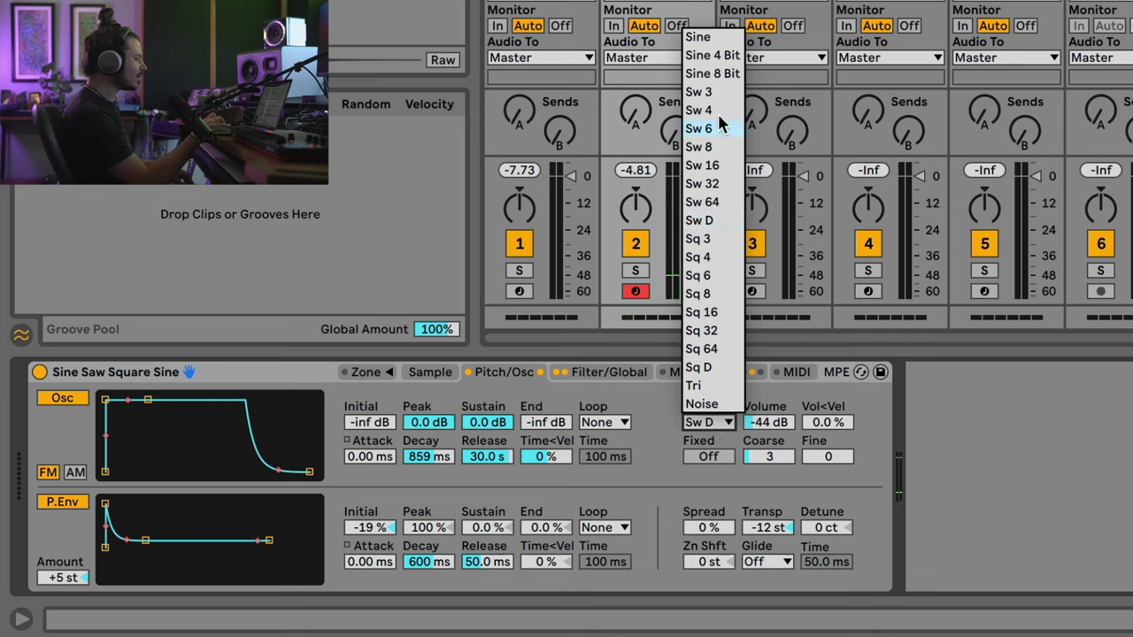
{"action": "left_click", "coordinate": [708, 37]}
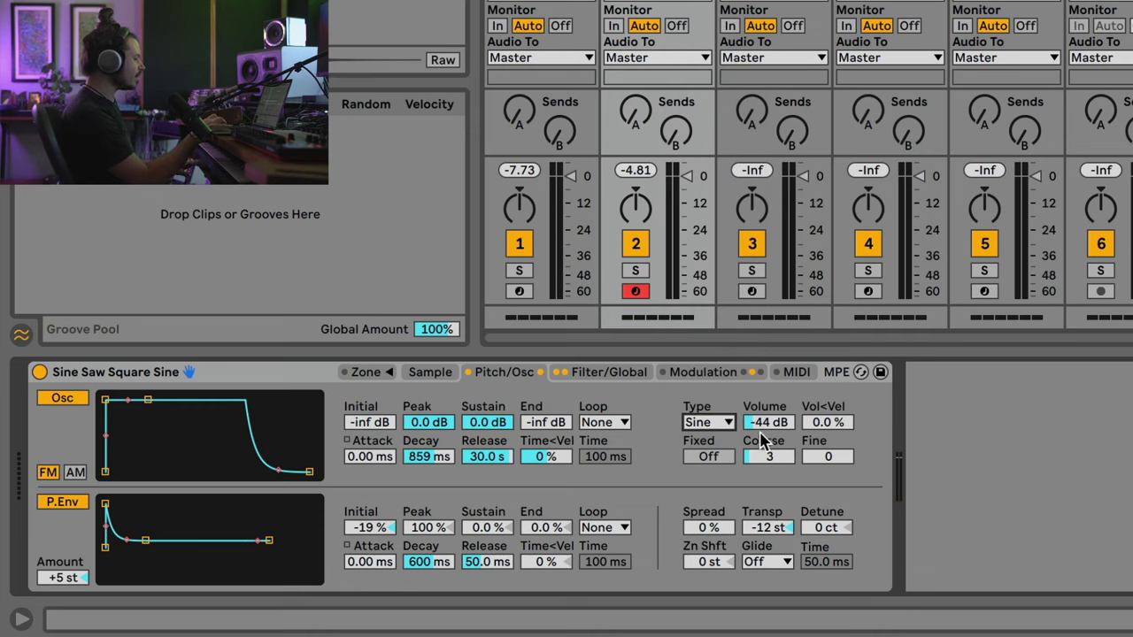
{"action": "left_click_drag", "start_coordinate": [767, 423], "coordinate": [767, 398]}
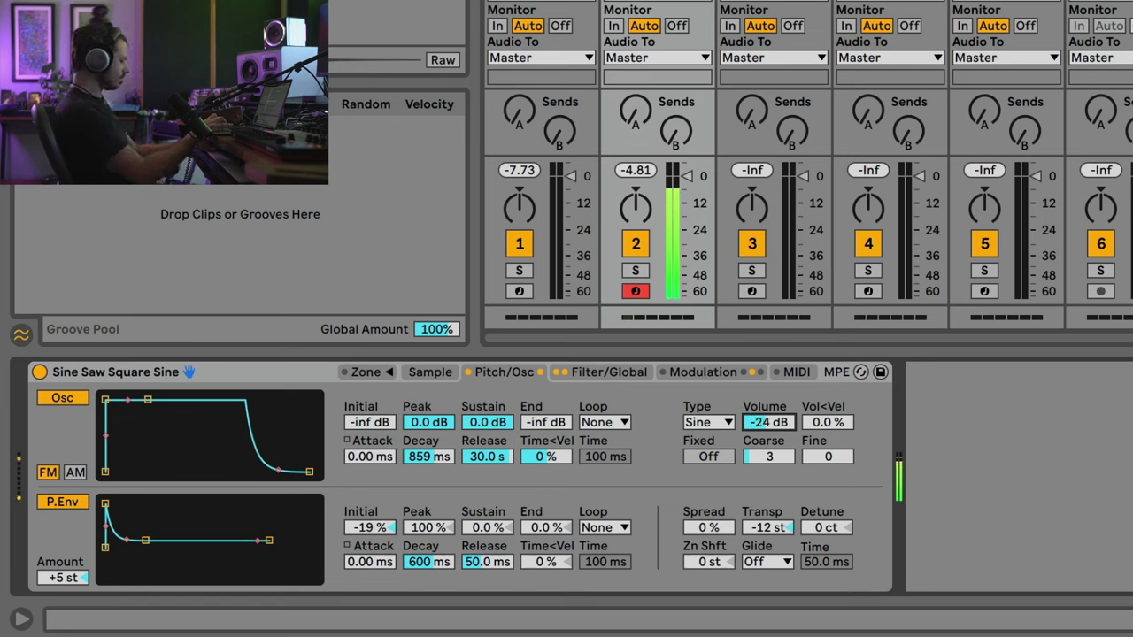
{"action": "left_click_drag", "start_coordinate": [766, 398], "coordinate": [766, 429]}
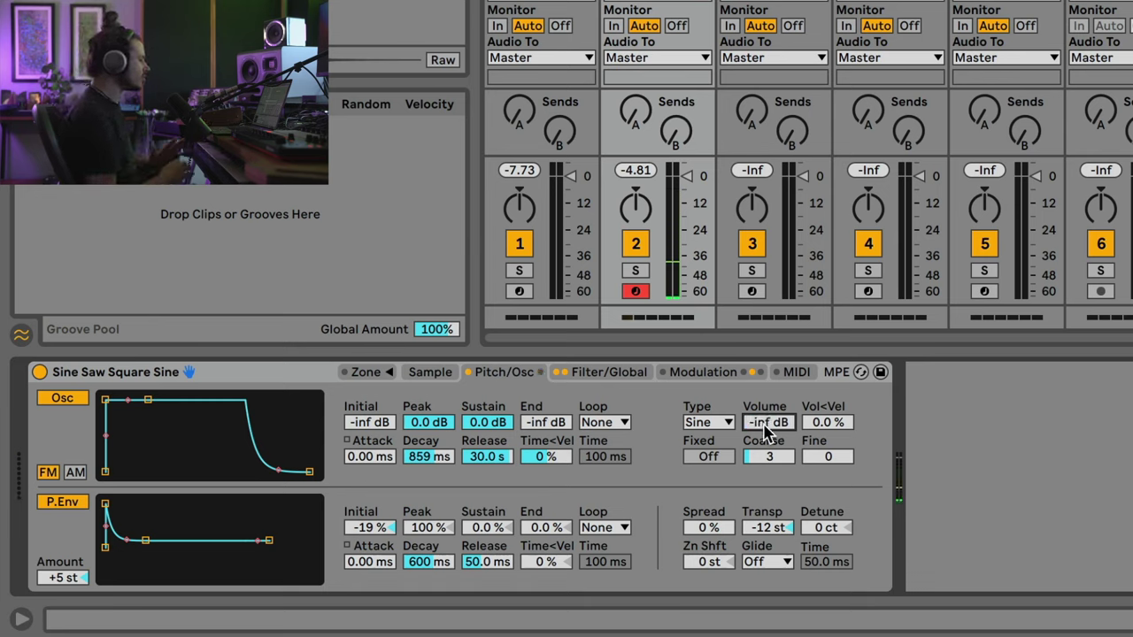
{"action": "left_click_drag", "start_coordinate": [767, 430], "coordinate": [765, 427]}
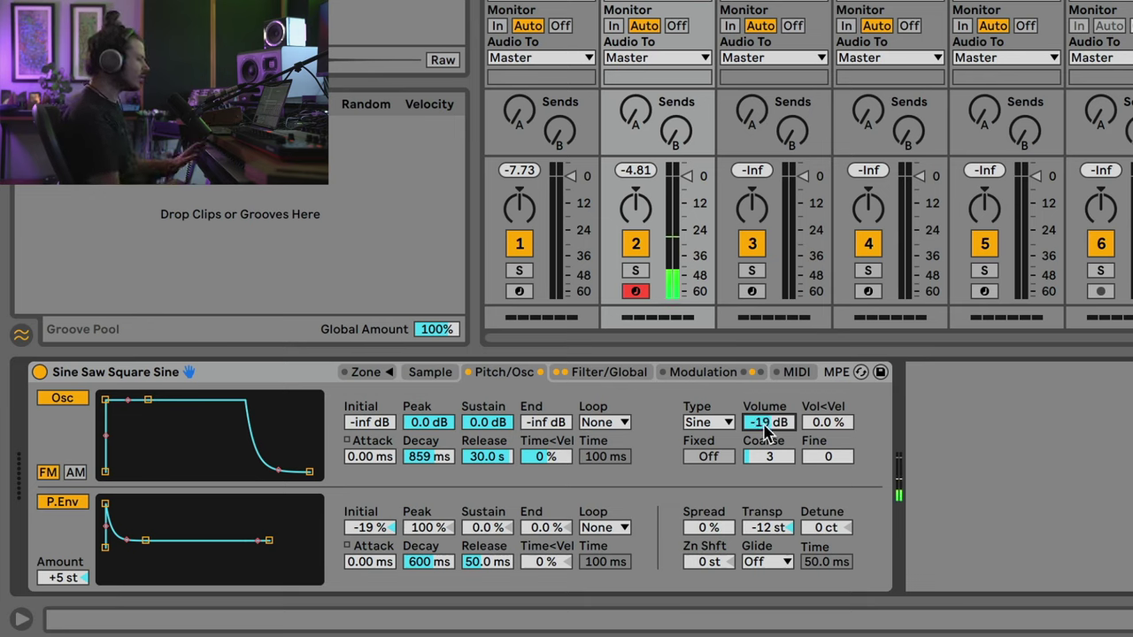
Open the Modulation page and confirm LFO 2's destination stays on Volume Osc
{"action": "left_click", "coordinate": [717, 373]}
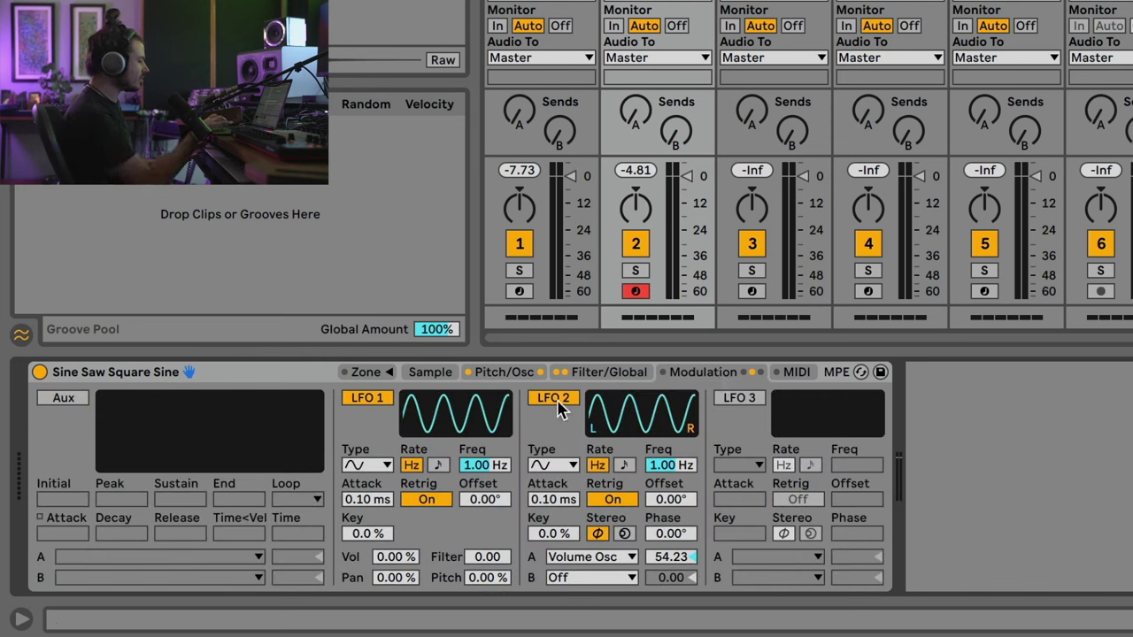
{"action": "left_click", "coordinate": [591, 557]}
{"action": "left_click", "coordinate": [591, 558]}
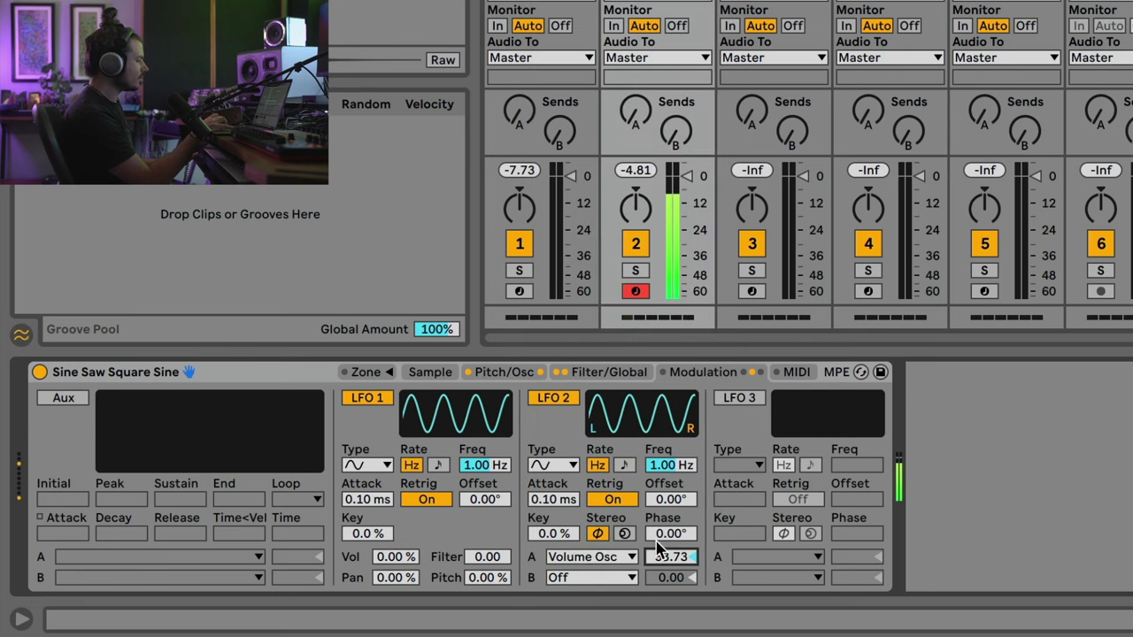
Back on Pitch/Osc, set the Sine oscillator volume to -12 dB
{"action": "left_click", "coordinate": [492, 372]}
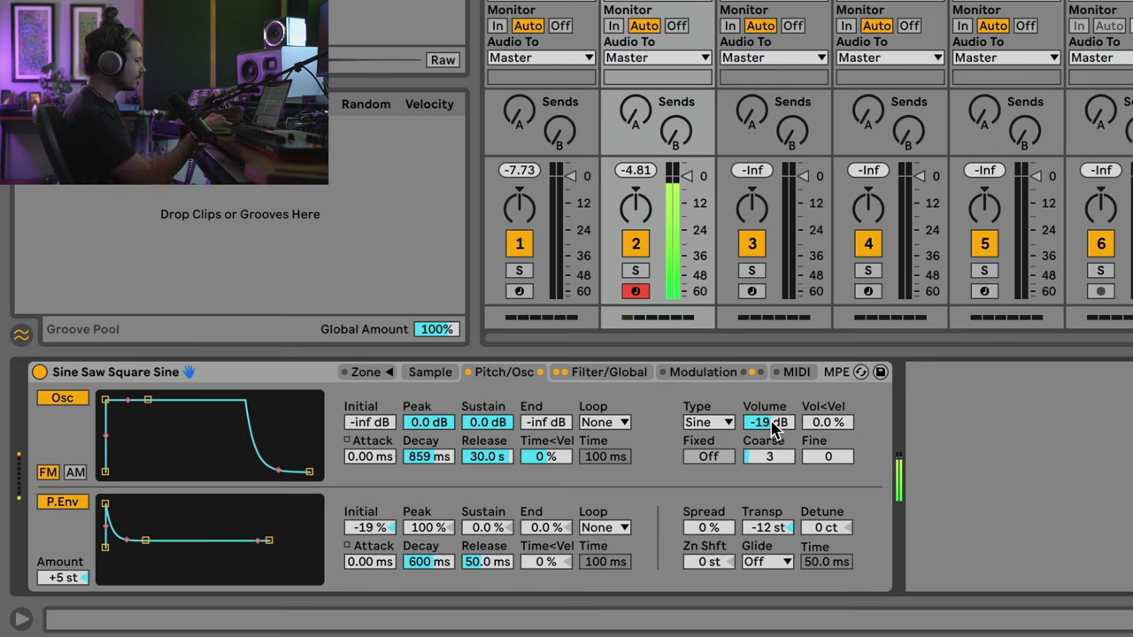
{"action": "mouse_move", "coordinate": [772, 428]}
{"action": "left_mouse_down"}
{"action": "mouse_move", "coordinate": [772, 439]}
{"action": "mouse_move", "coordinate": [772, 429]}
{"action": "left_mouse_up"}
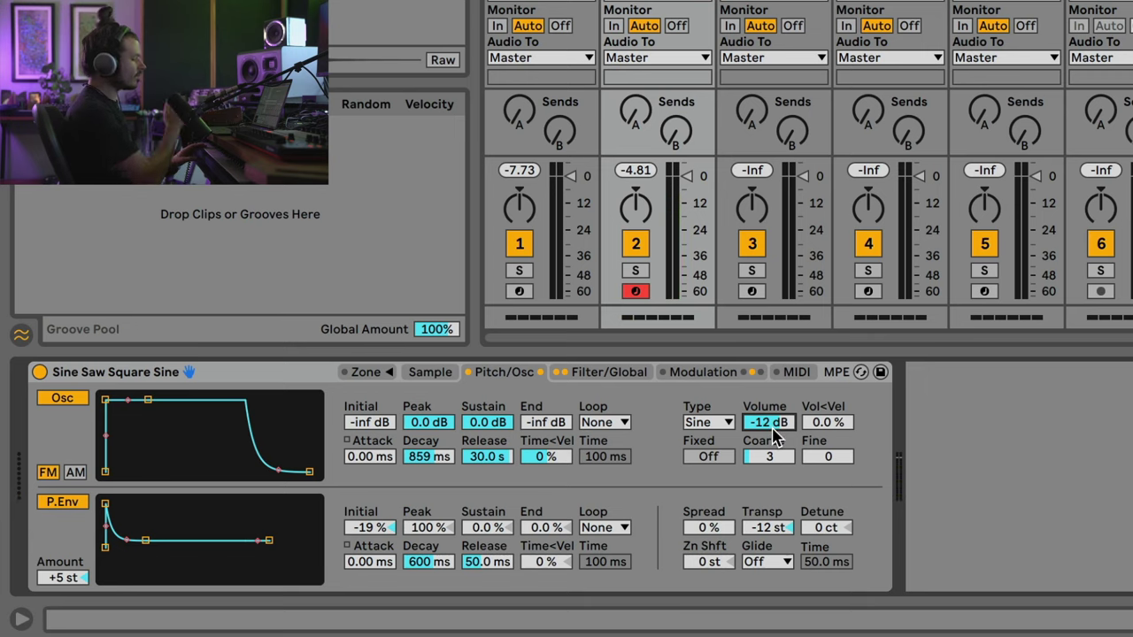
Turn off the Filter and Shaper on the Filter/Global page
{"action": "left_click", "coordinate": [610, 373]}
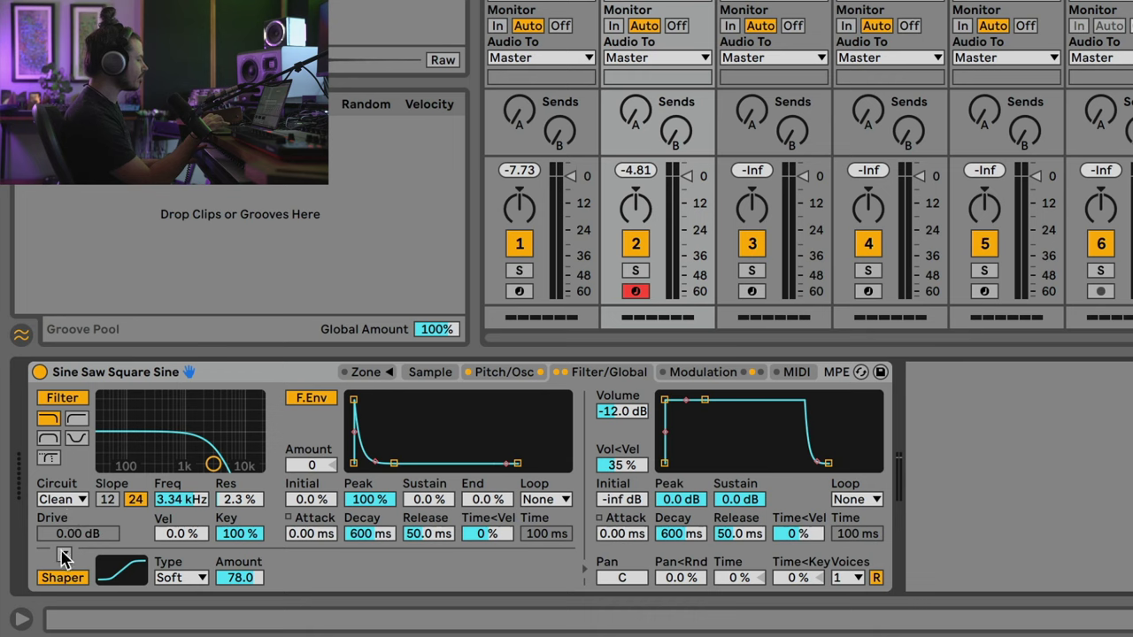
{"action": "left_click", "coordinate": [67, 400]}
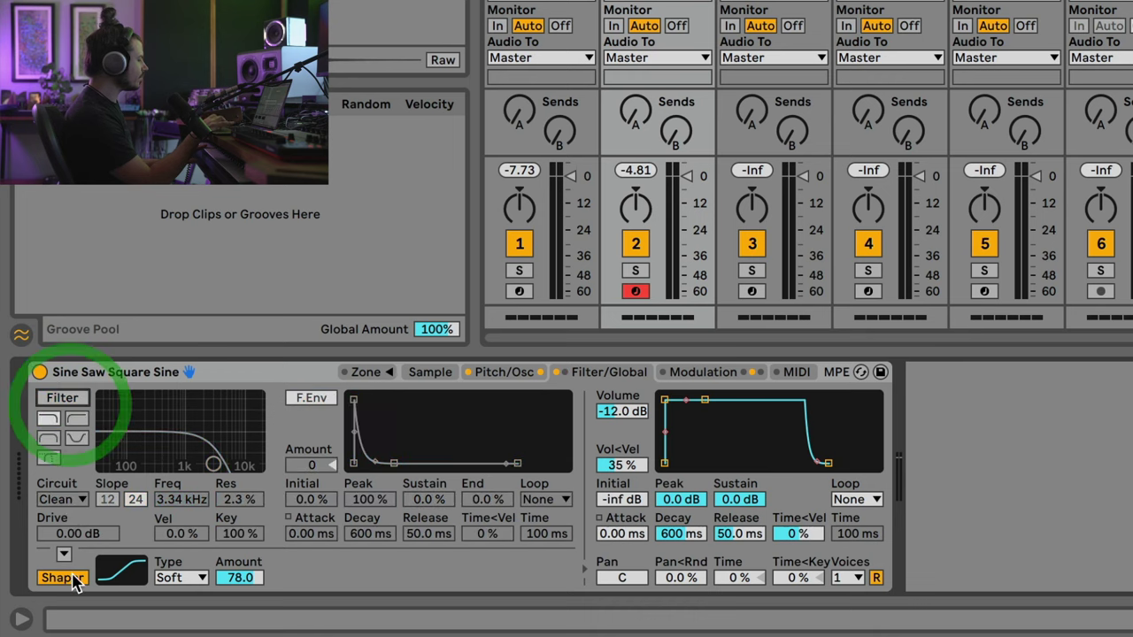
{"action": "left_click", "coordinate": [62, 578]}
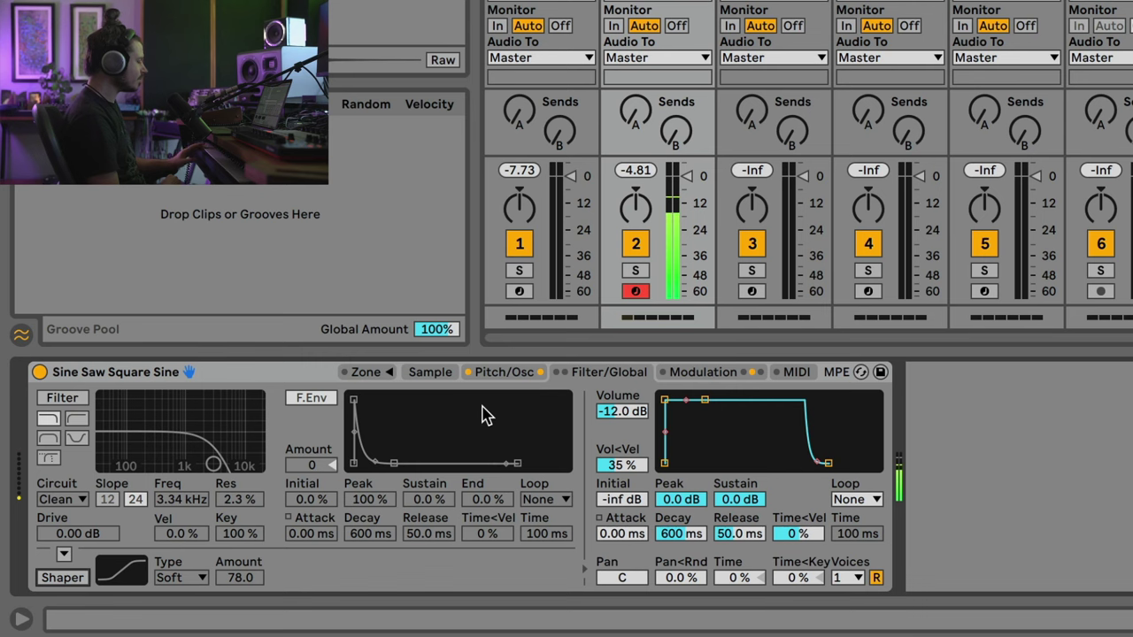
Set the oscillator to Sw 16 at about -34 dB and re-enable the filter
{"action": "left_click", "coordinate": [506, 373]}
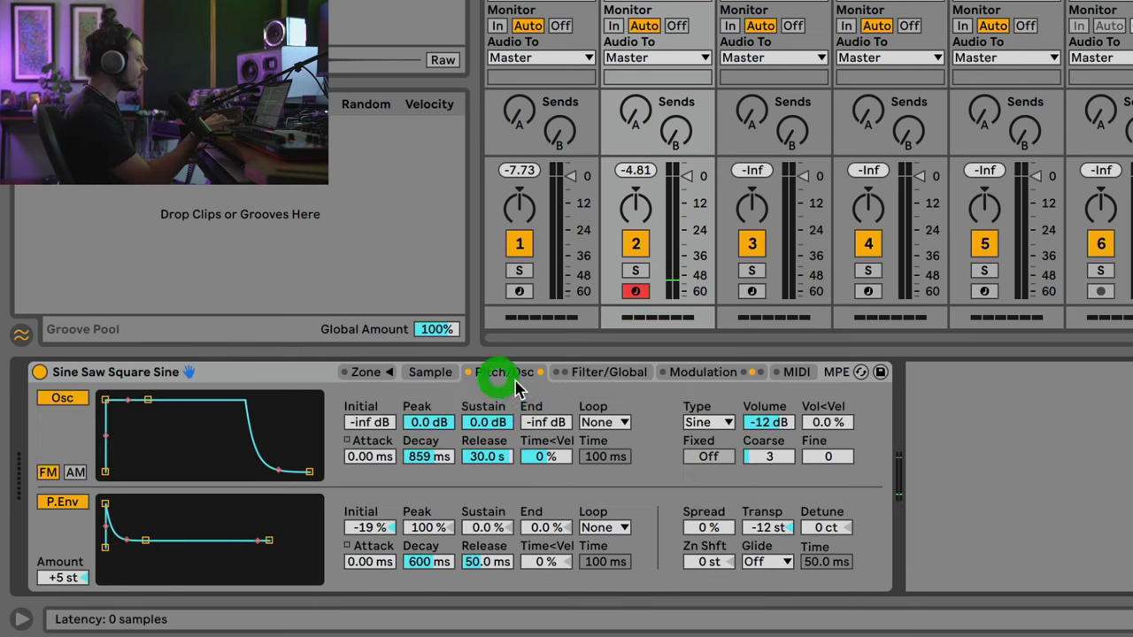
{"action": "left_click", "coordinate": [708, 423]}
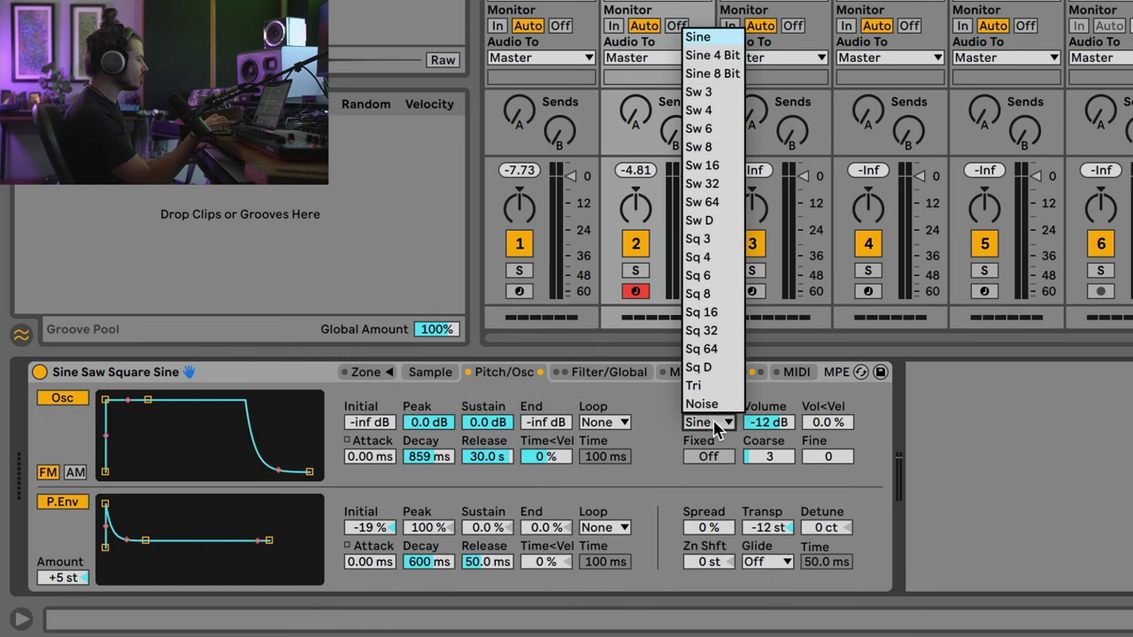
{"action": "left_click", "coordinate": [711, 167]}
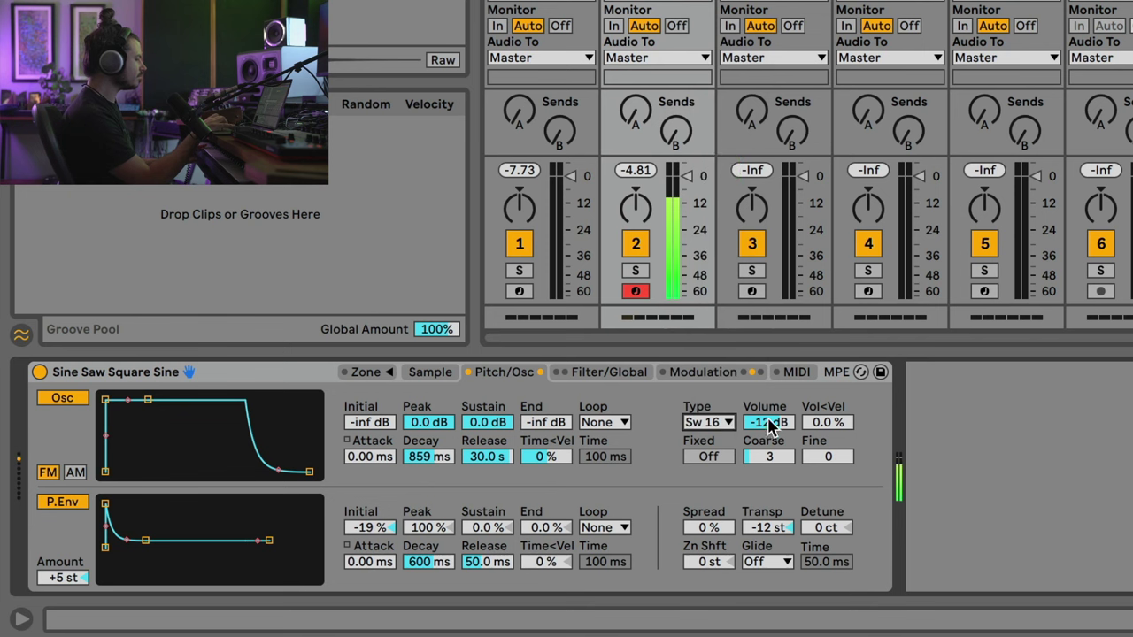
{"action": "left_click_drag", "start_coordinate": [759, 423], "coordinate": [760, 447]}
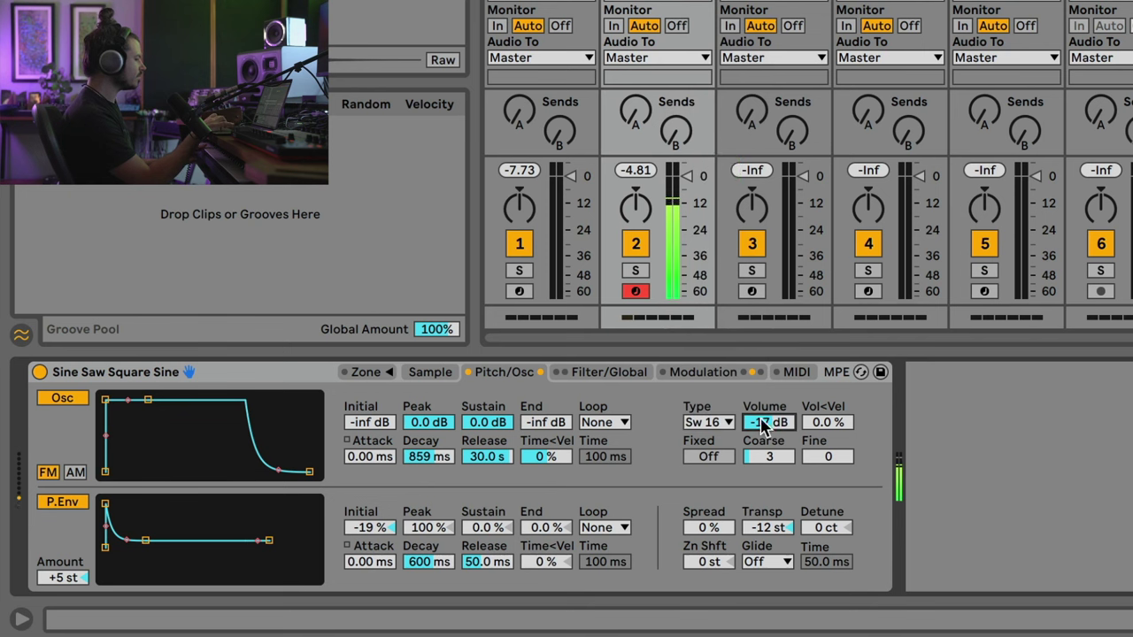
{"action": "left_click", "coordinate": [602, 371]}
{"action": "left_click", "coordinate": [69, 400]}
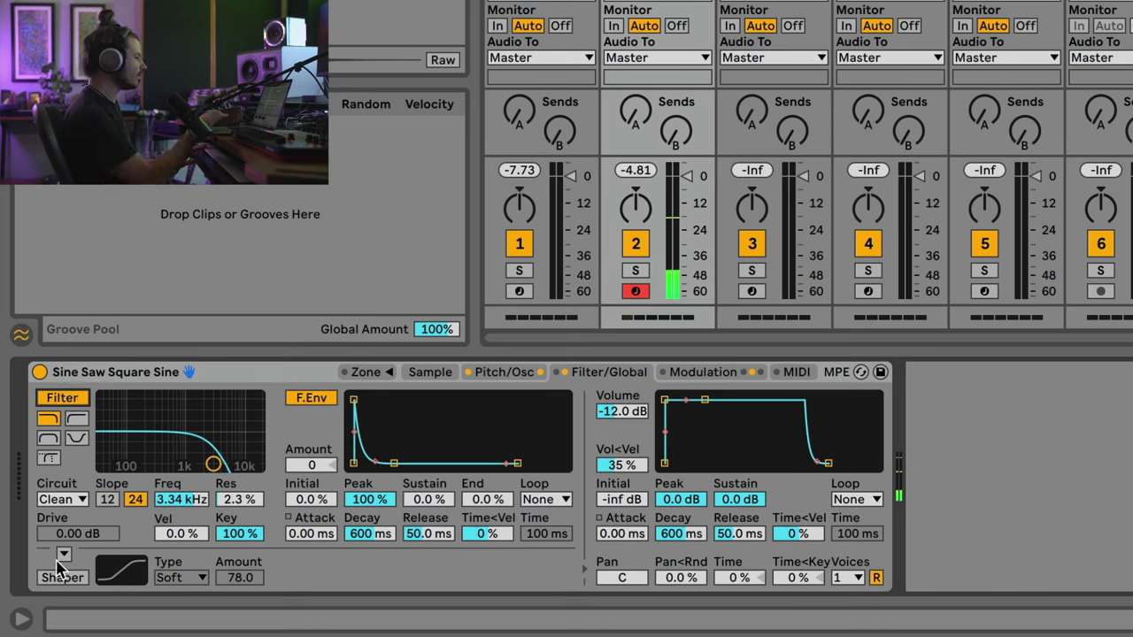
Re-enable the Shaper with the Soft curve and set its amount to 73.0
{"action": "left_click", "coordinate": [62, 577]}
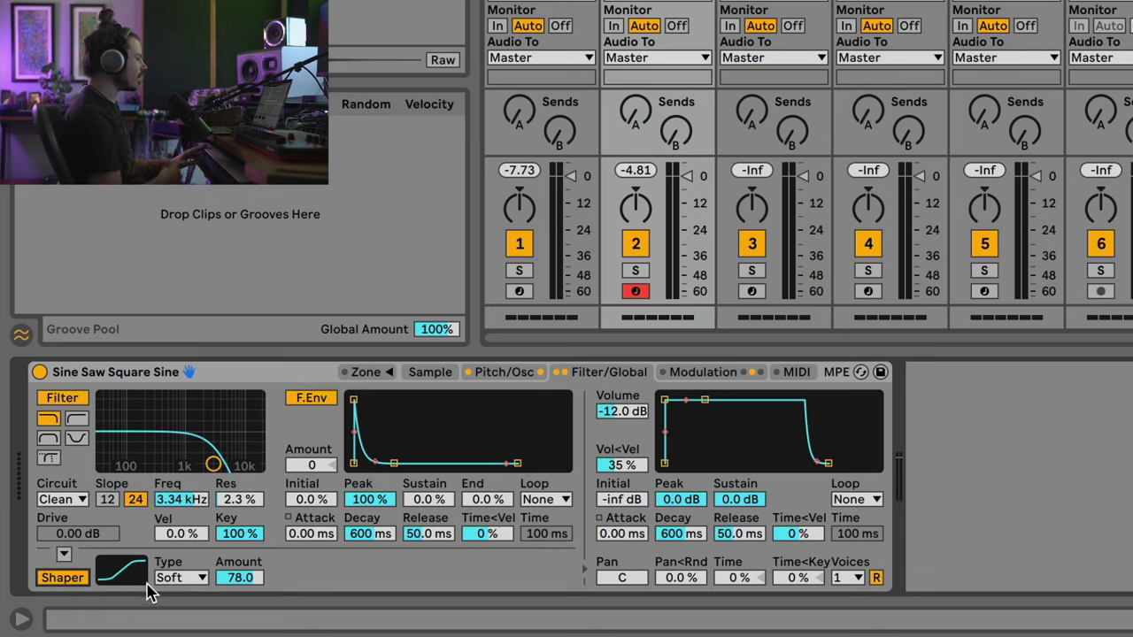
{"action": "left_click", "coordinate": [183, 579]}
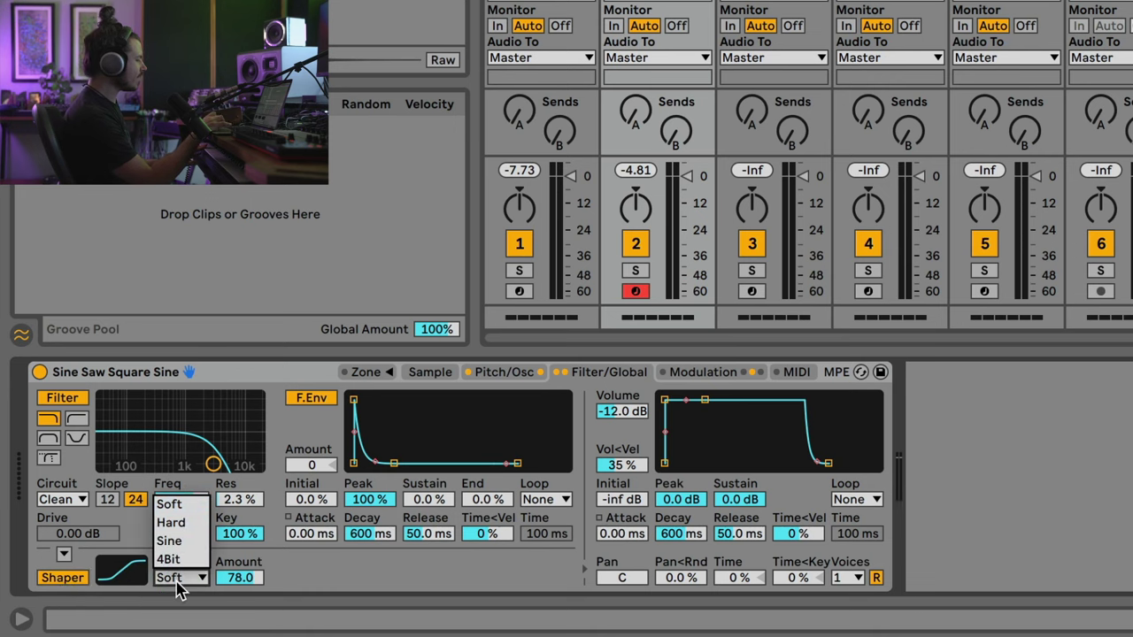
{"action": "left_click", "coordinate": [251, 579]}
{"action": "left_click", "coordinate": [251, 579]}
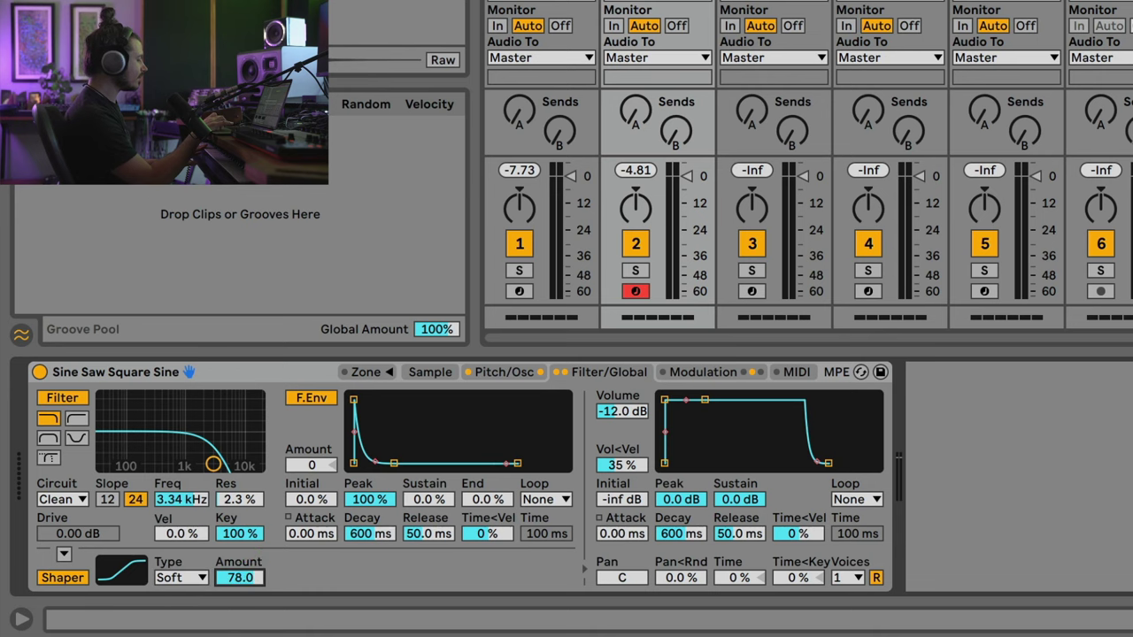
{"action": "type", "text": "3"}
{"action": "key", "text": "Return"}
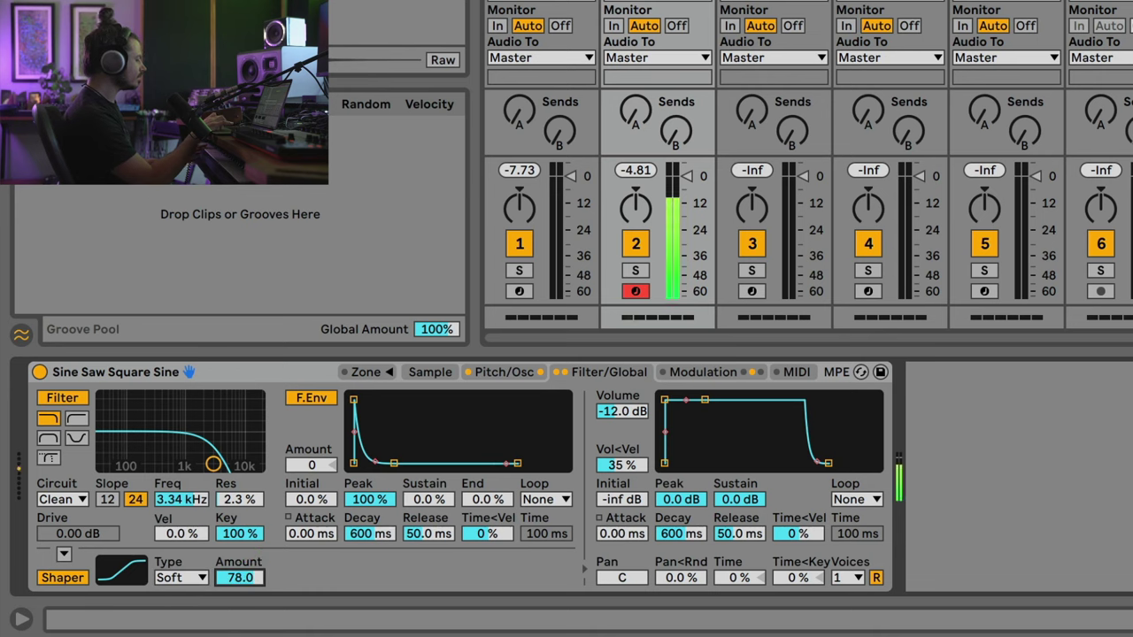
{"action": "left_click", "coordinate": [187, 576]}
{"action": "left_click", "coordinate": [169, 592]}
{"action": "key", "text": "Up"}
{"action": "key", "text": "Up"}
{"action": "key", "text": "Up"}
{"action": "key", "text": "Up"}
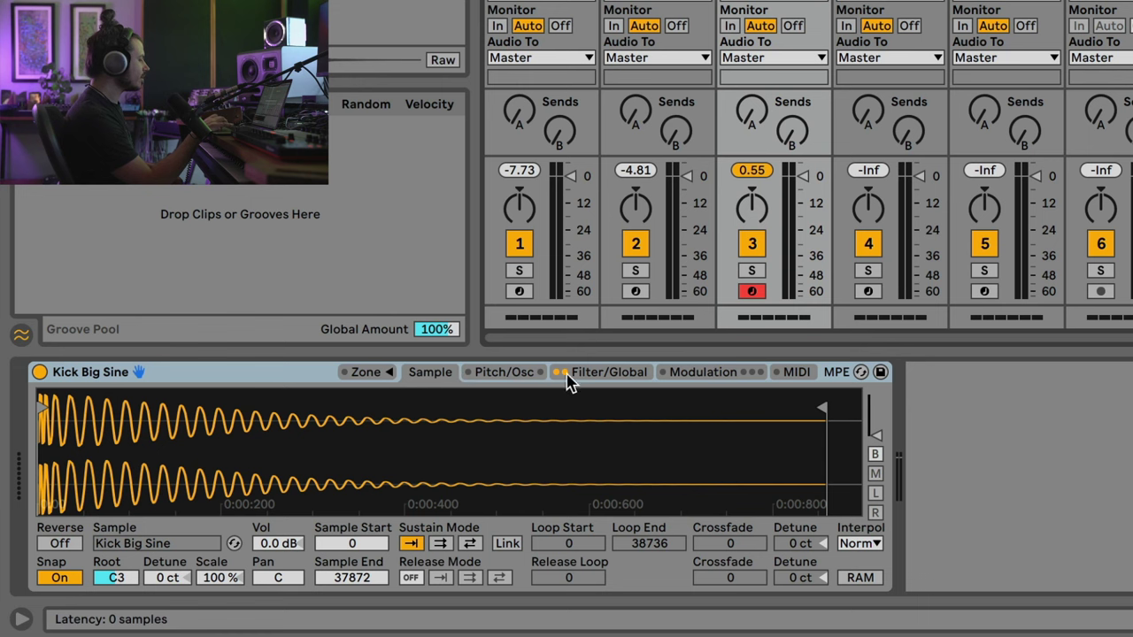
Enable the kick's Noise oscillator at -23 dB and raise its envelope sustain to 0.0 dB
{"action": "left_click", "coordinate": [513, 377]}
{"action": "left_click", "coordinate": [53, 399]}
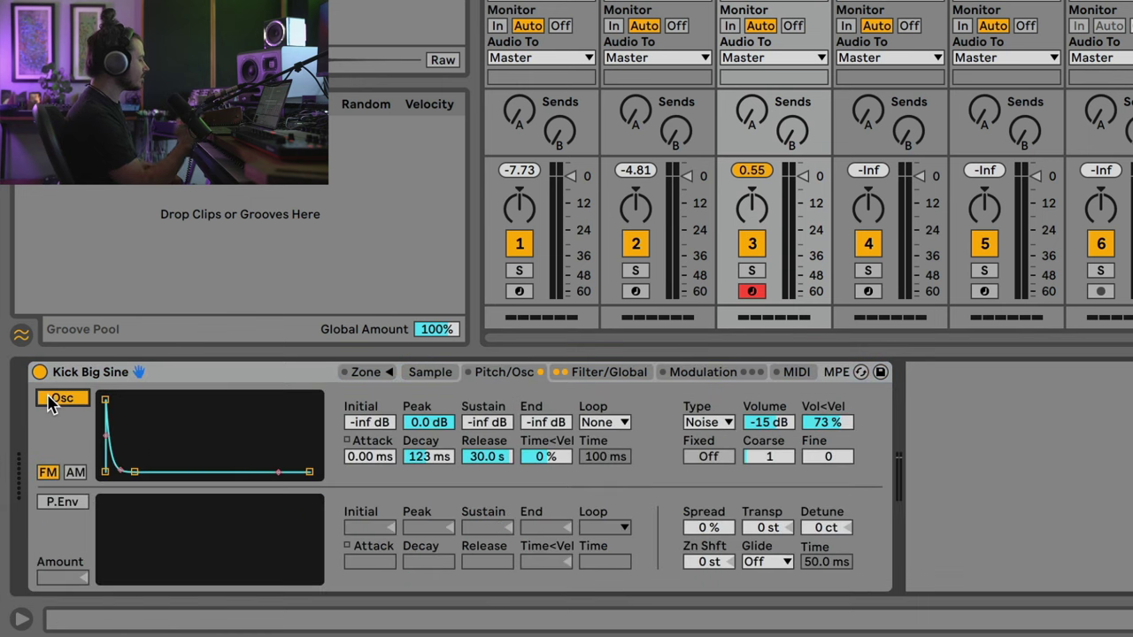
{"action": "double_click", "coordinate": [775, 425]}
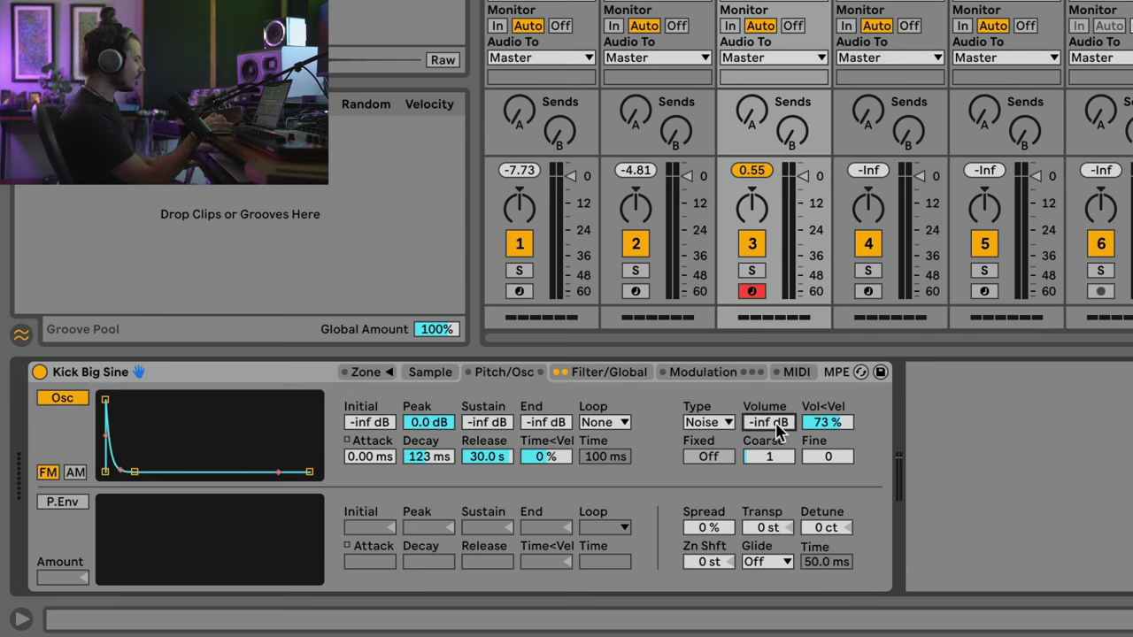
{"action": "left_click", "coordinate": [709, 422]}
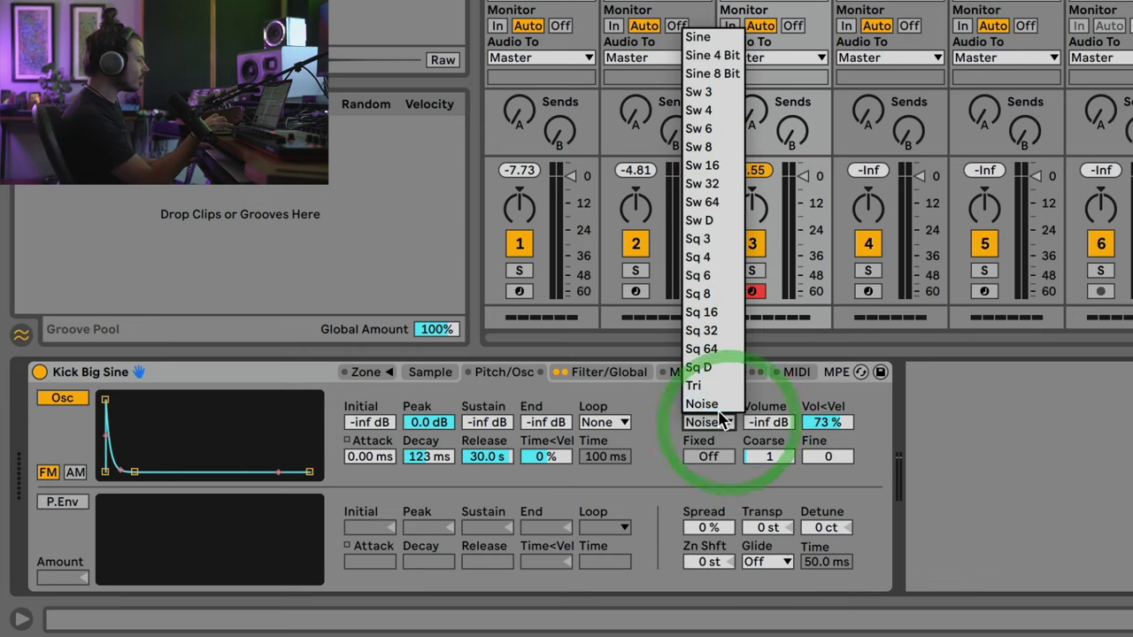
{"action": "left_click", "coordinate": [716, 406]}
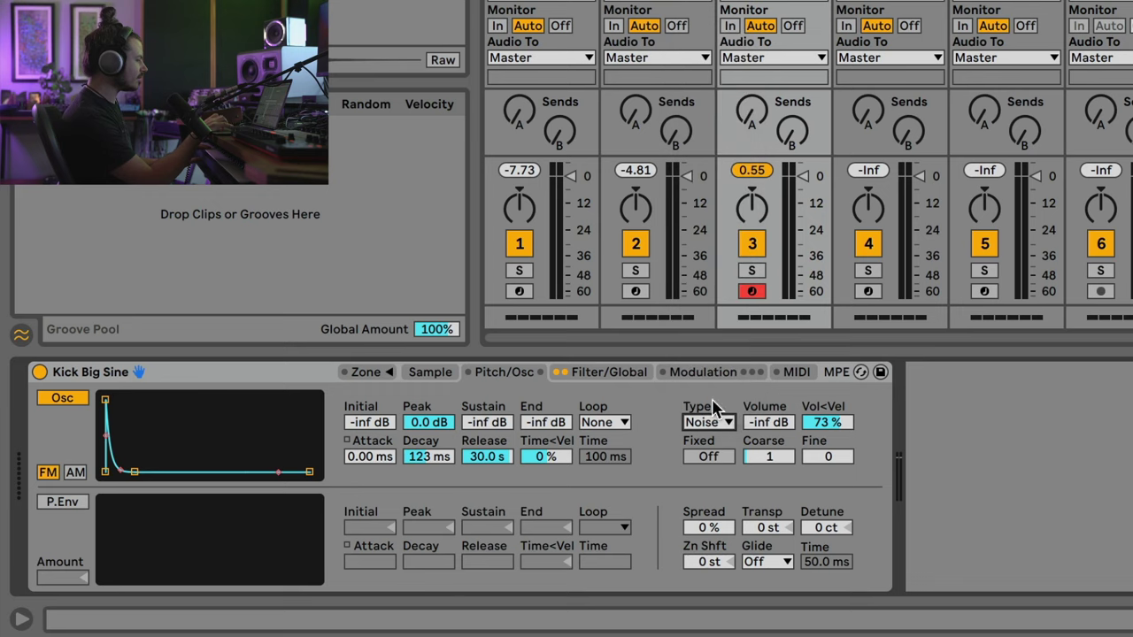
{"action": "left_click_drag", "start_coordinate": [759, 428], "coordinate": [759, 419]}
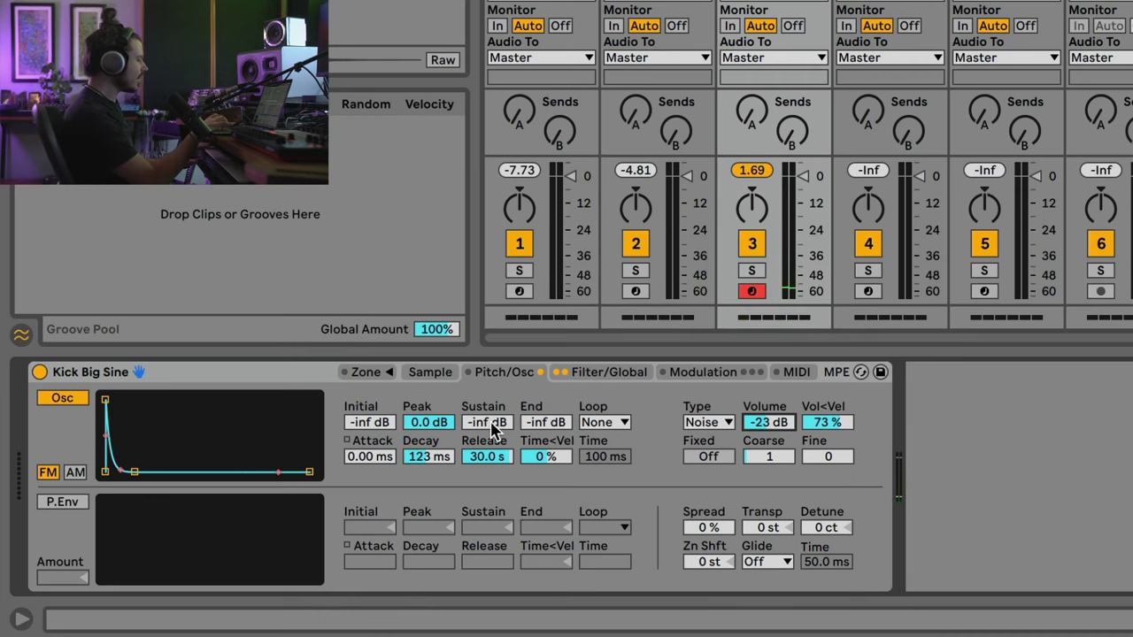
{"action": "mouse_move", "coordinate": [492, 430]}
{"action": "left_mouse_down"}
{"action": "mouse_move", "coordinate": [493, 416]}
{"action": "mouse_move", "coordinate": [494, 432]}
{"action": "left_mouse_up"}
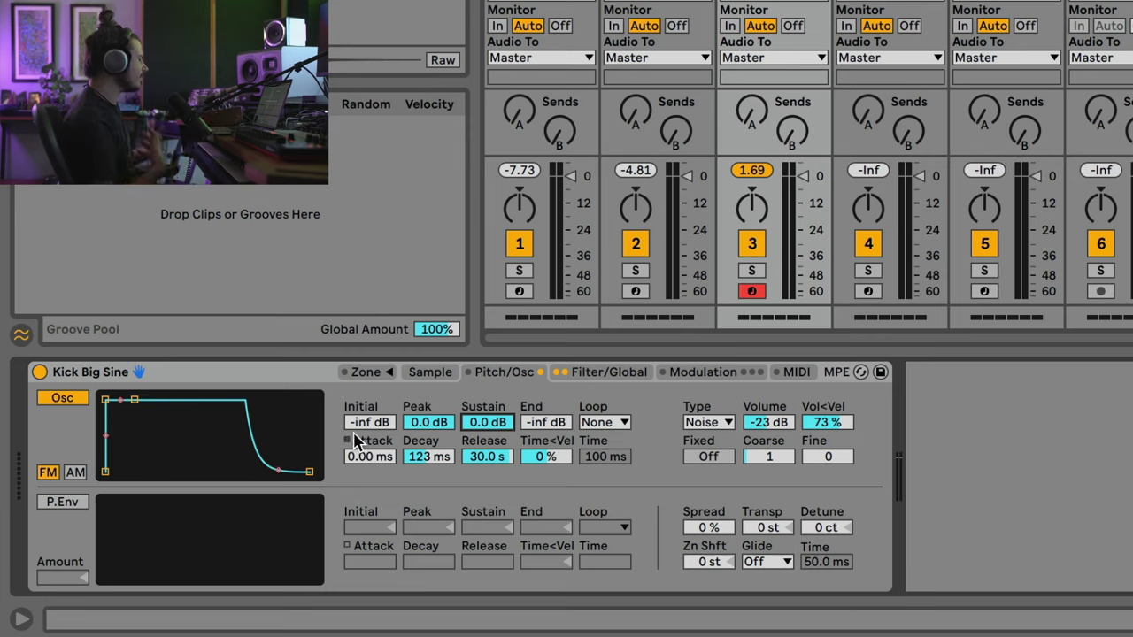
Drop the noise sustain to -inf dB and set its decay to 317 ms, comparing with the oscillator bypassed
{"action": "left_click", "coordinate": [488, 427]}
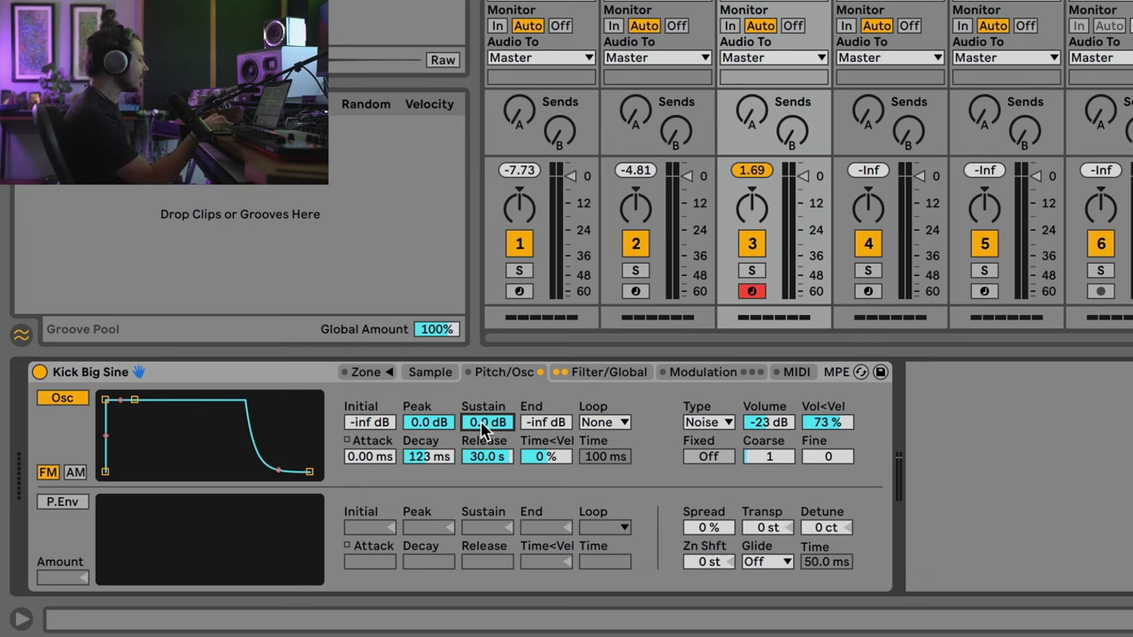
{"action": "left_click_drag", "start_coordinate": [487, 427], "coordinate": [488, 496]}
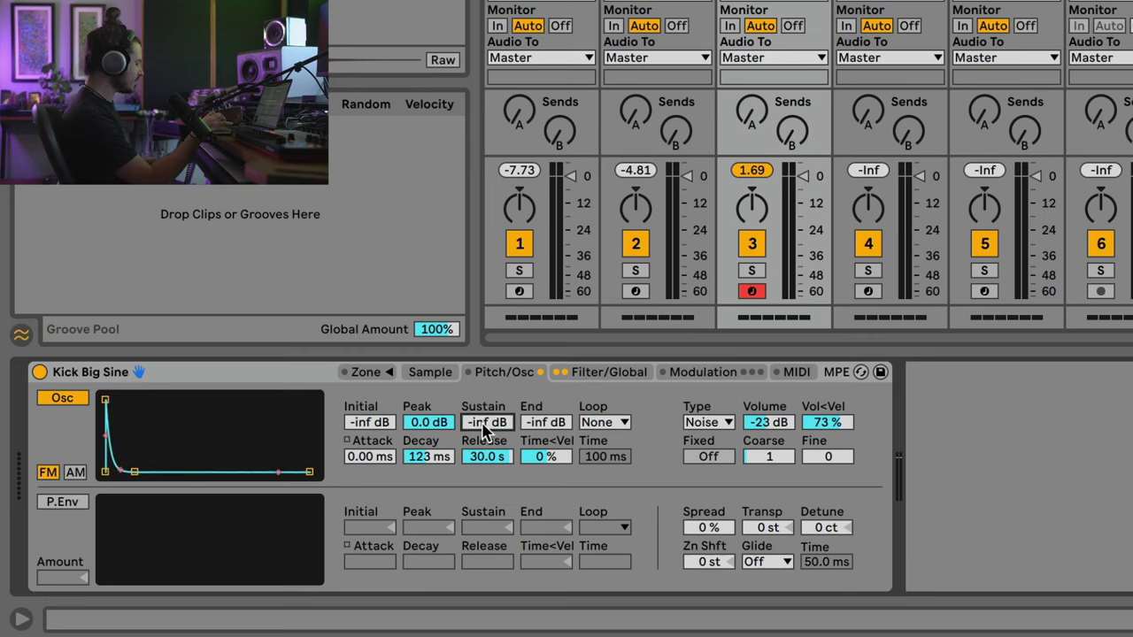
{"action": "left_click", "coordinate": [432, 458]}
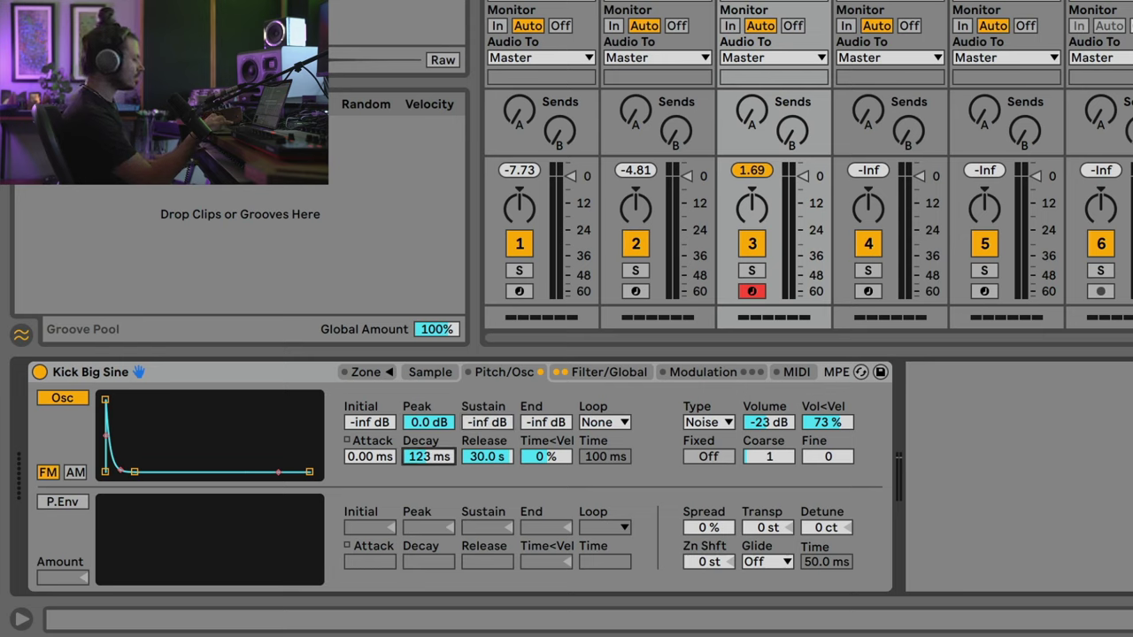
{"action": "left_click_drag", "start_coordinate": [429, 457], "coordinate": [429, 478]}
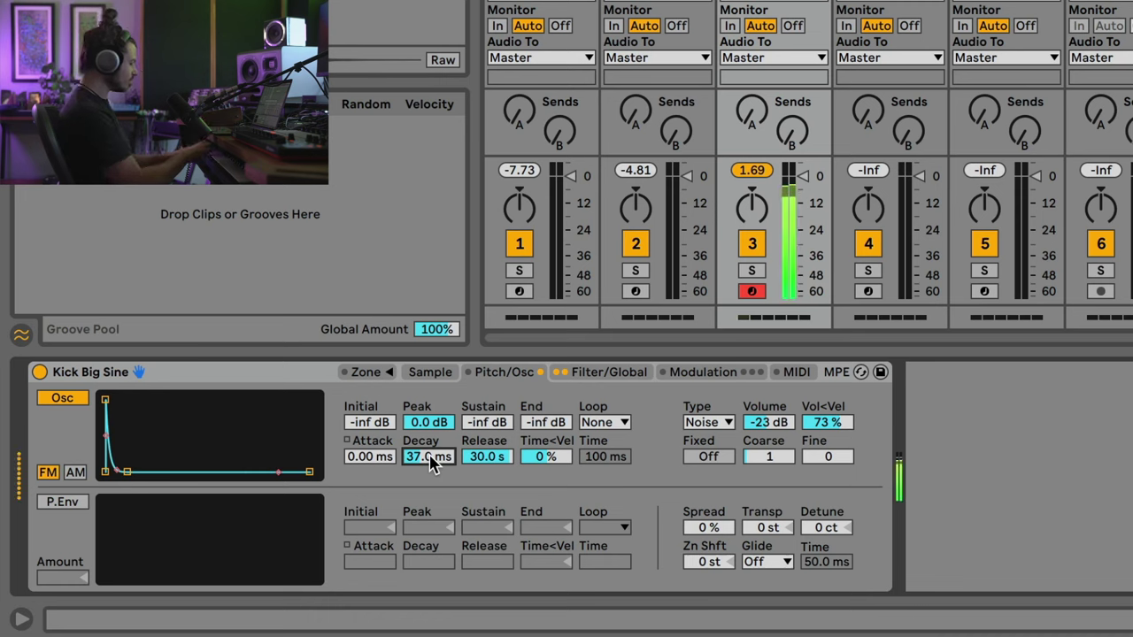
{"action": "left_click", "coordinate": [70, 400]}
{"action": "left_click", "coordinate": [75, 405]}
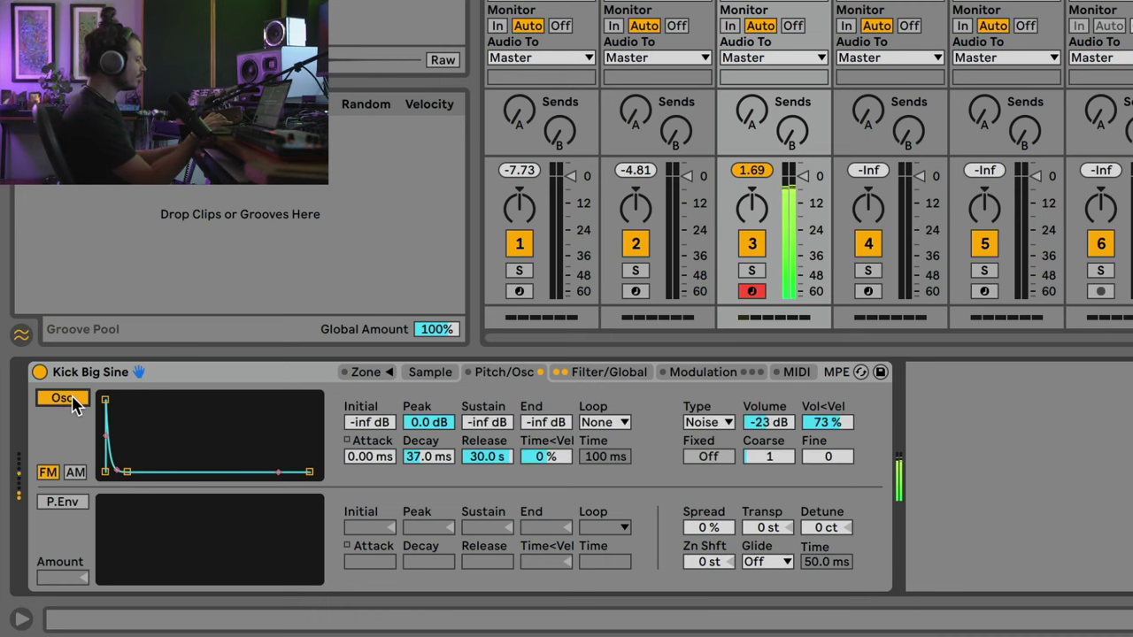
{"action": "mouse_move", "coordinate": [429, 457]}
{"action": "left_mouse_down"}
{"action": "mouse_move", "coordinate": [430, 425]}
{"action": "mouse_move", "coordinate": [432, 471]}
{"action": "left_mouse_up"}
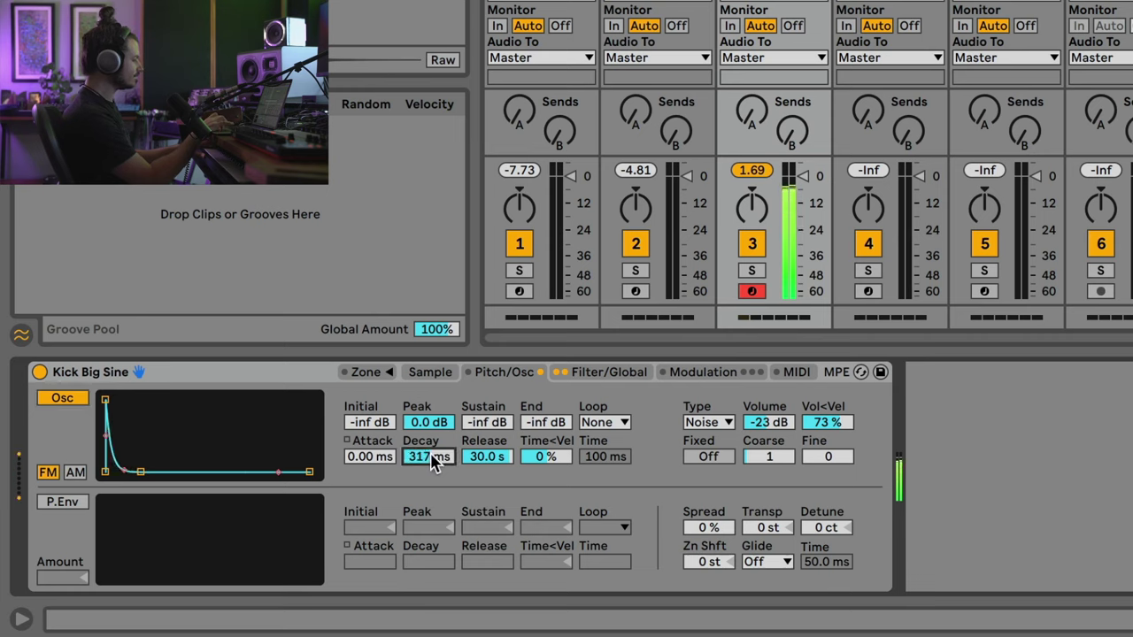
Turn Fixed on and raise the noise oscillator's frequency to 626 Hz
{"action": "left_click", "coordinate": [708, 458]}
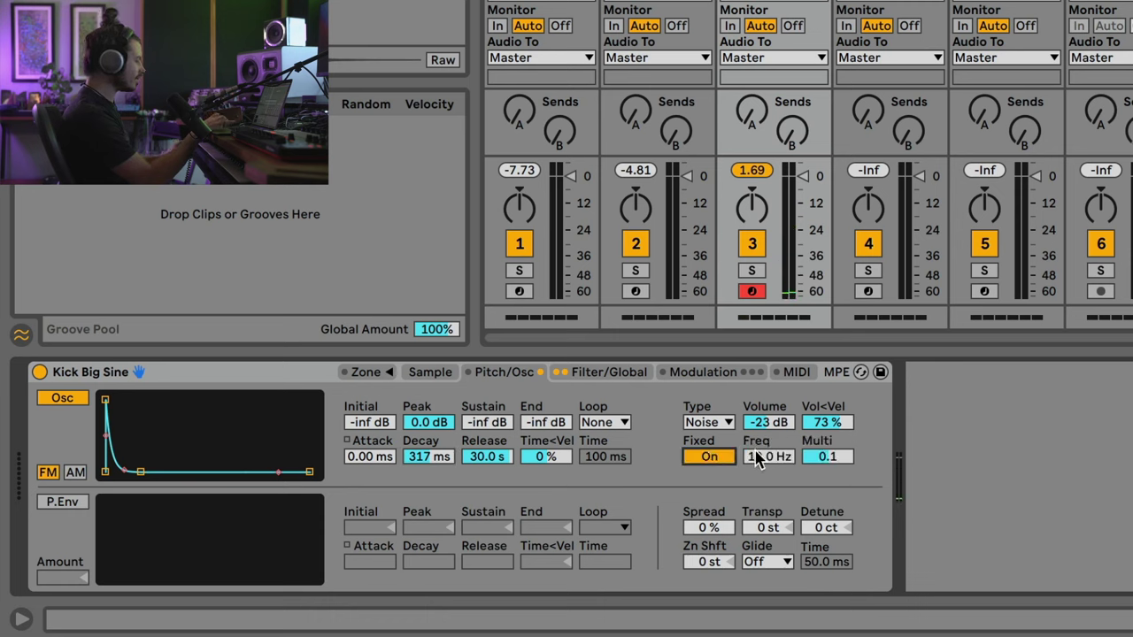
{"action": "mouse_move", "coordinate": [757, 458]}
{"action": "left_mouse_down"}
{"action": "mouse_move", "coordinate": [757, 390]}
{"action": "mouse_move", "coordinate": [766, 460]}
{"action": "left_mouse_up"}
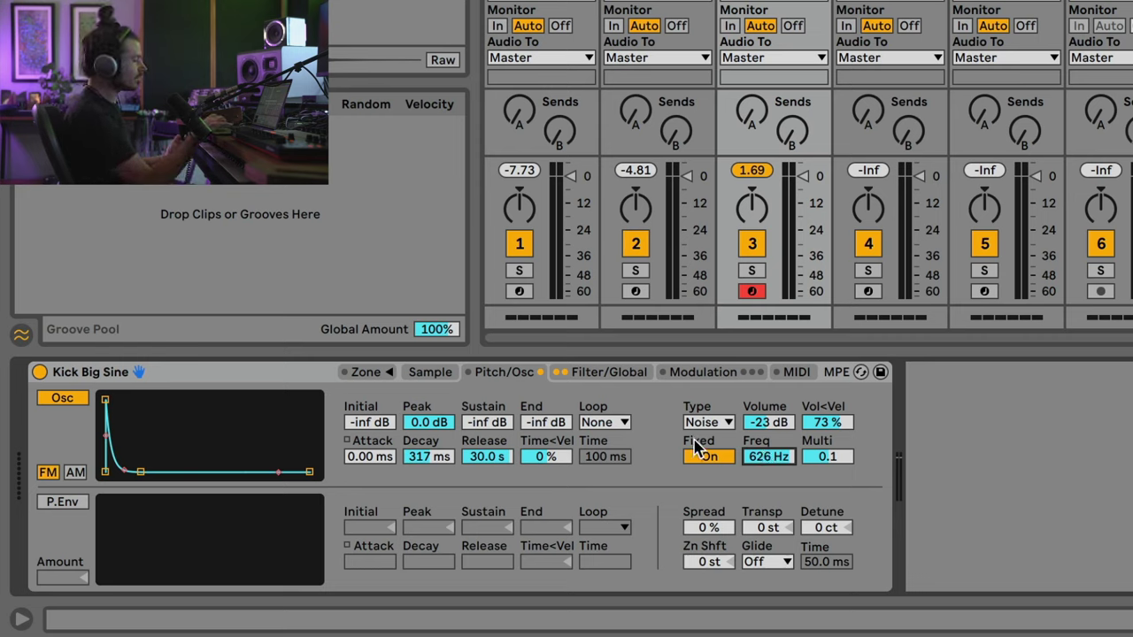
On the Filter/Global page, A/B the Soft shaper at 54.0 and leave it switched on
{"action": "left_click", "coordinate": [601, 373]}
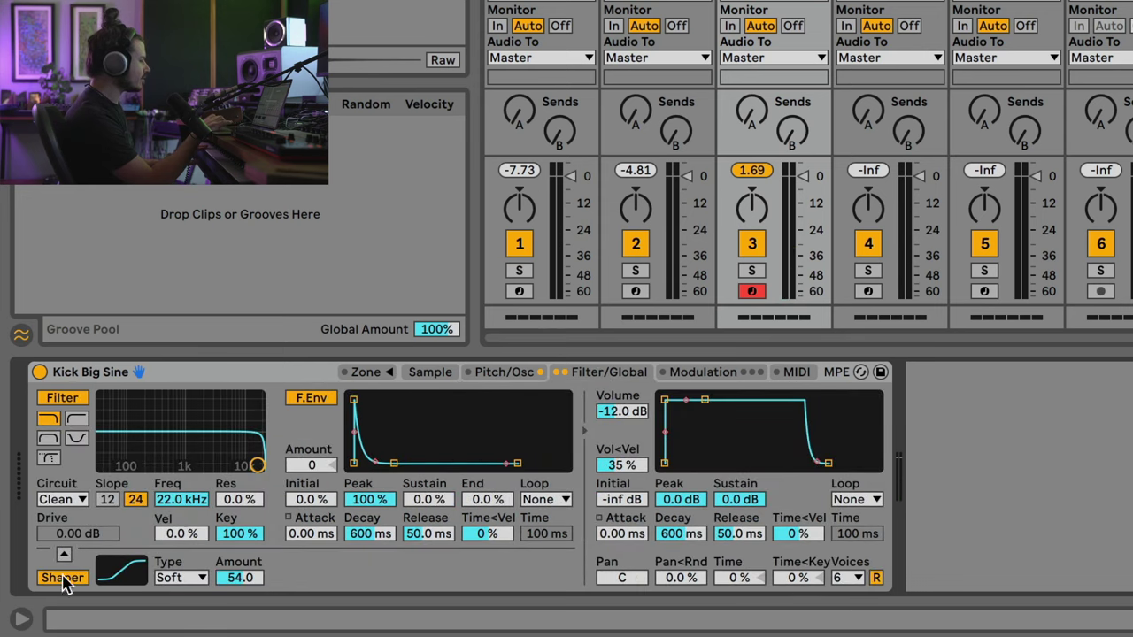
{"action": "left_click", "coordinate": [62, 577]}
{"action": "left_click", "coordinate": [62, 577]}
{"action": "left_click", "coordinate": [62, 577]}
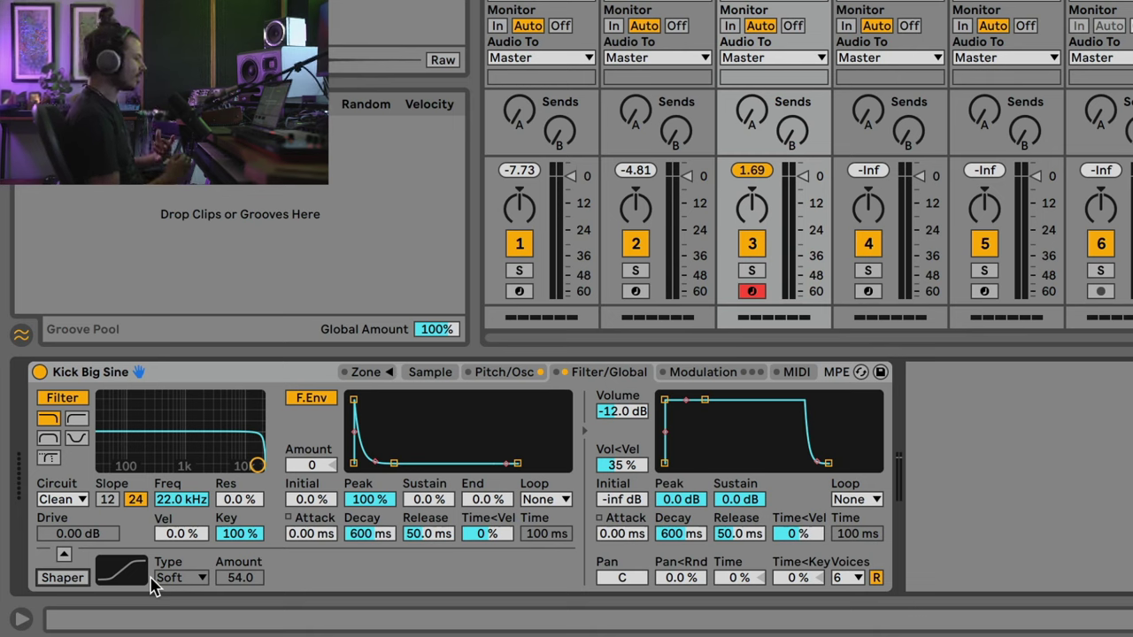
{"action": "left_click", "coordinate": [62, 580]}
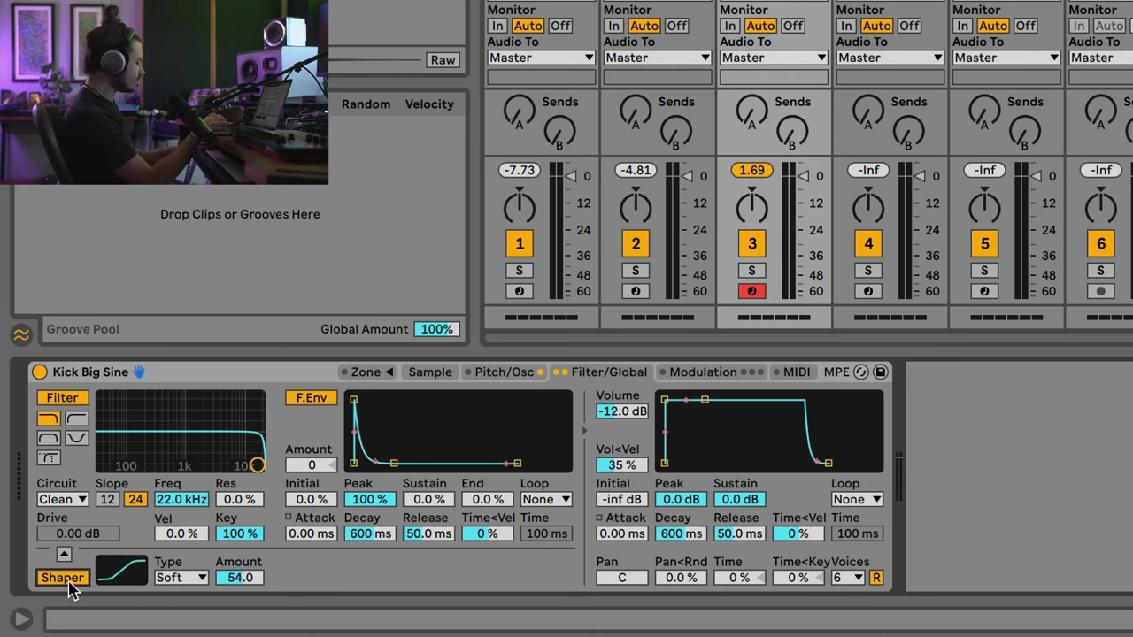
{"action": "left_click", "coordinate": [67, 581]}
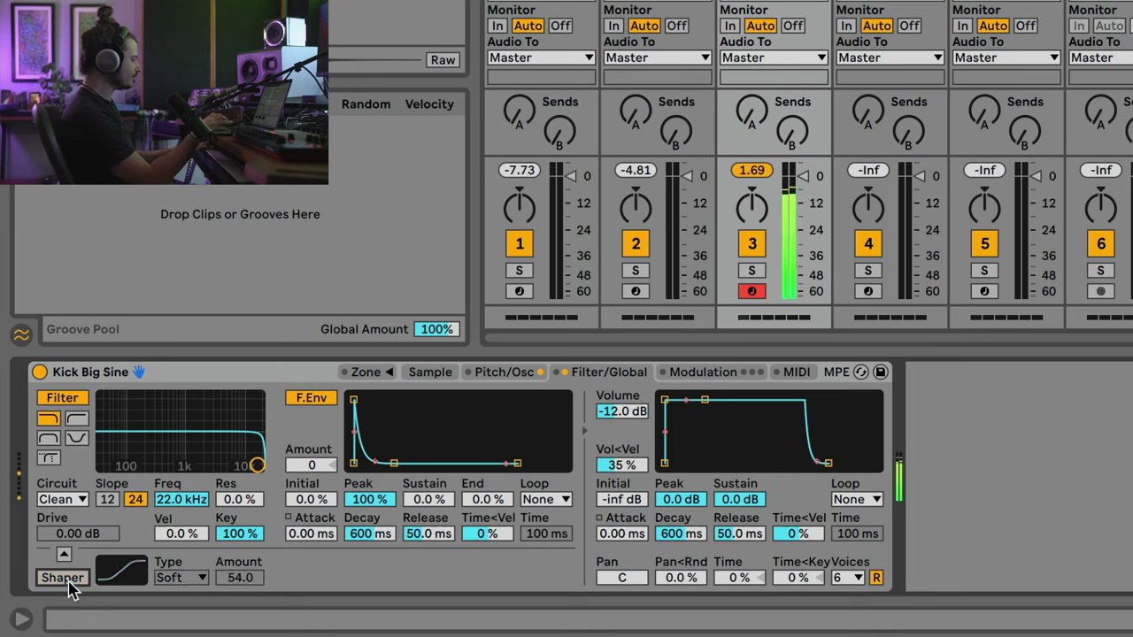
{"action": "left_click", "coordinate": [67, 581]}
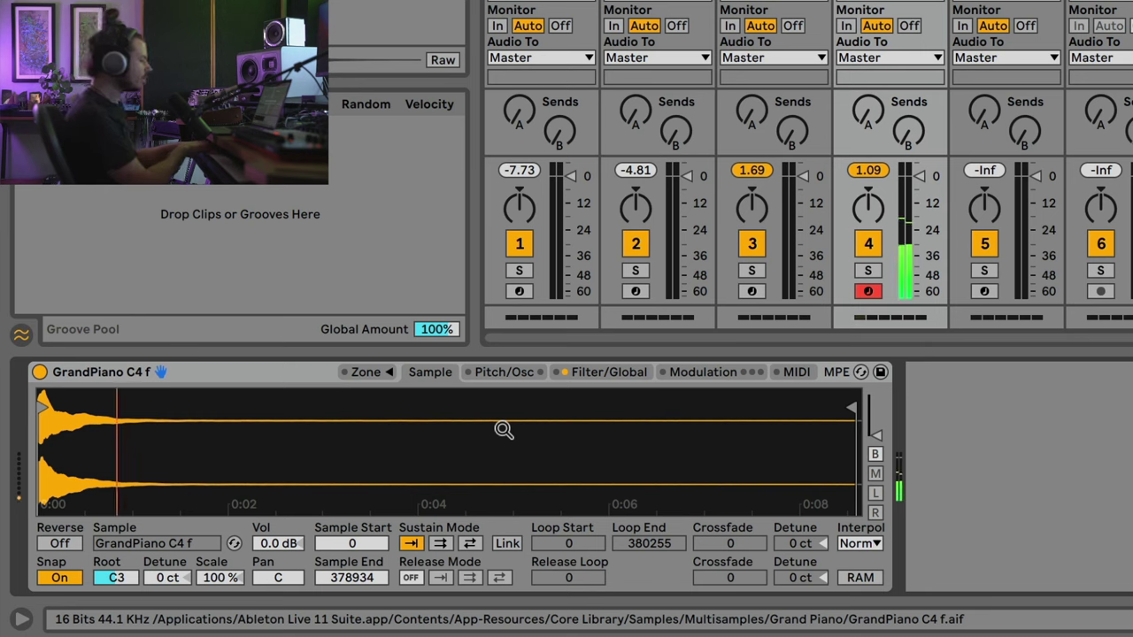
Raise the piano's Sw 8 oscillator volume to -11 dB and turn track 4's Send A up to 0.0 dB
{"action": "left_click", "coordinate": [502, 374]}
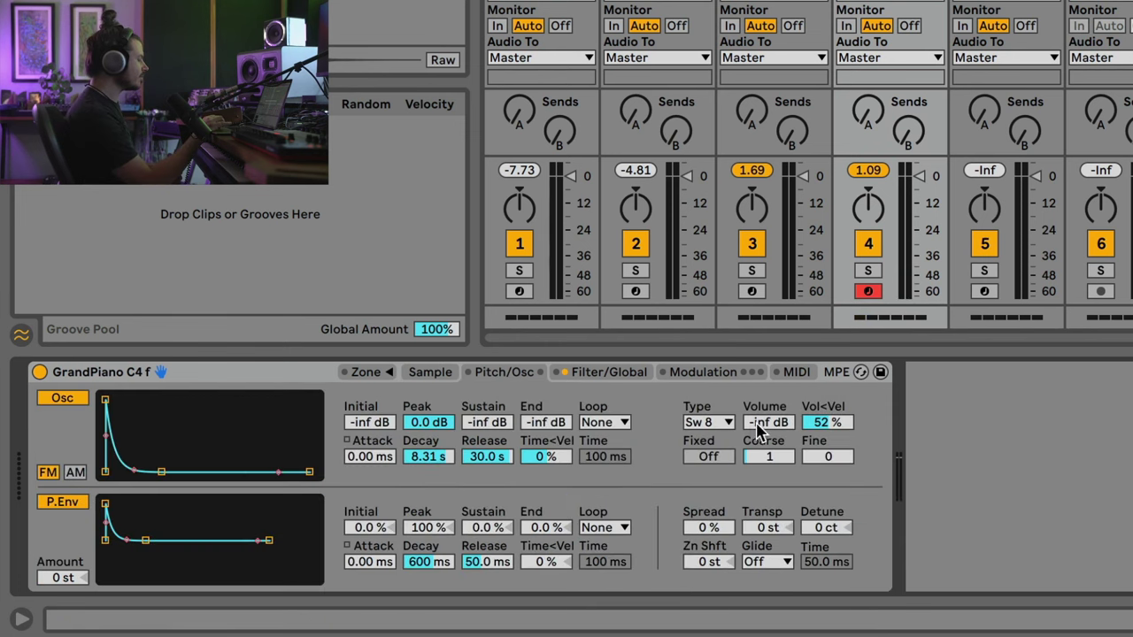
{"action": "left_click_drag", "start_coordinate": [759, 430], "coordinate": [758, 383]}
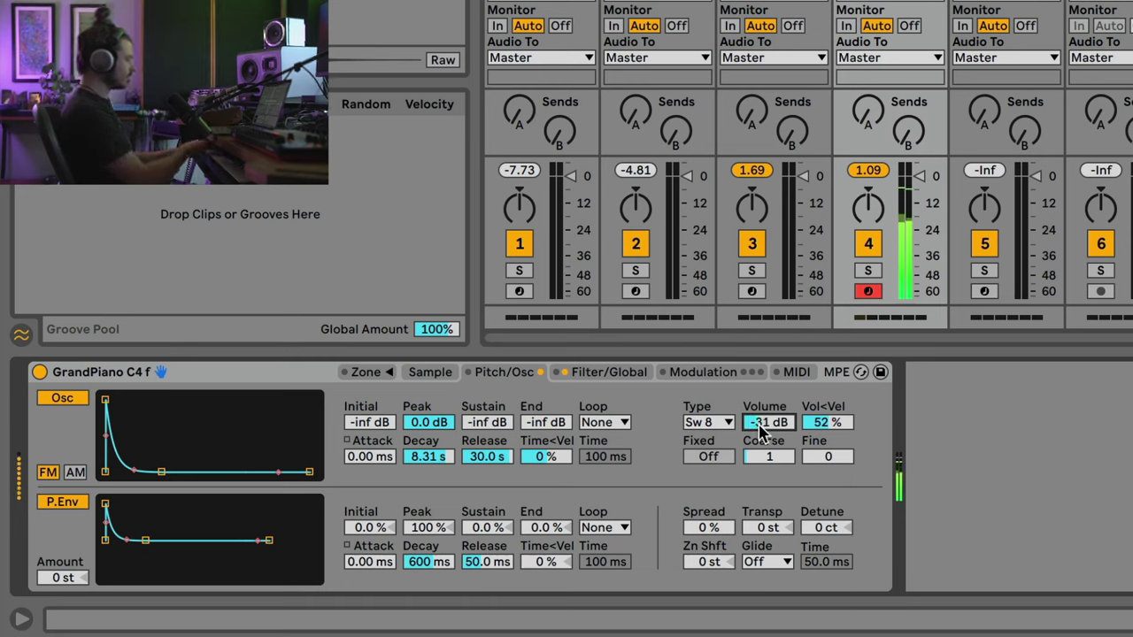
{"action": "mouse_move", "coordinate": [759, 430]}
{"action": "left_mouse_down"}
{"action": "mouse_move", "coordinate": [758, 420]}
{"action": "mouse_move", "coordinate": [758, 430]}
{"action": "left_mouse_up"}
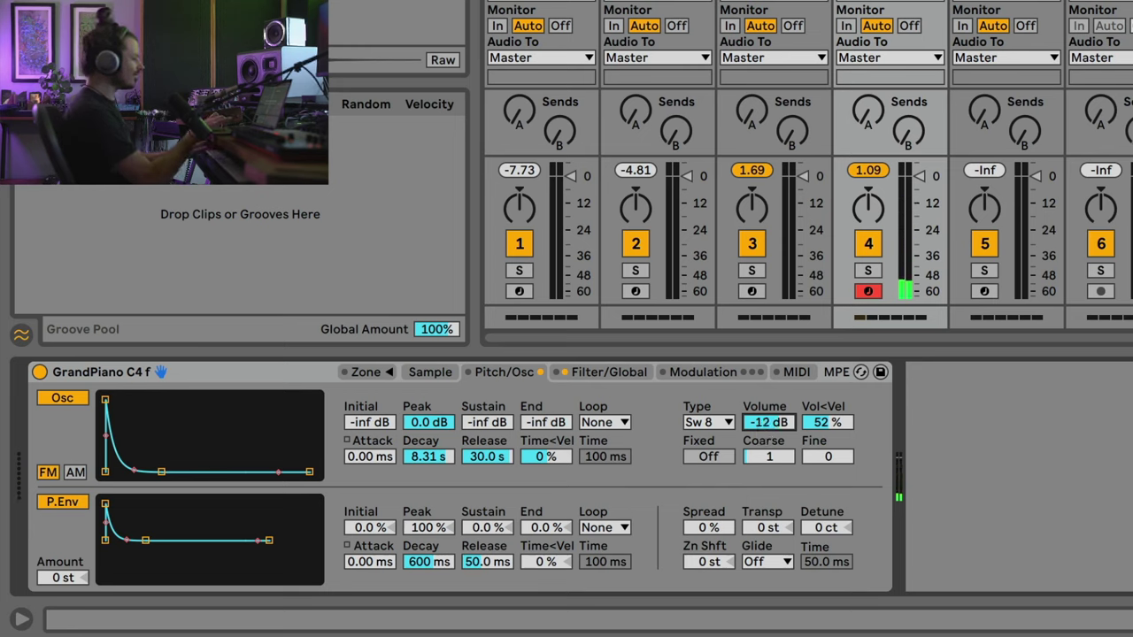
{"action": "left_click_drag", "start_coordinate": [759, 431], "coordinate": [758, 421]}
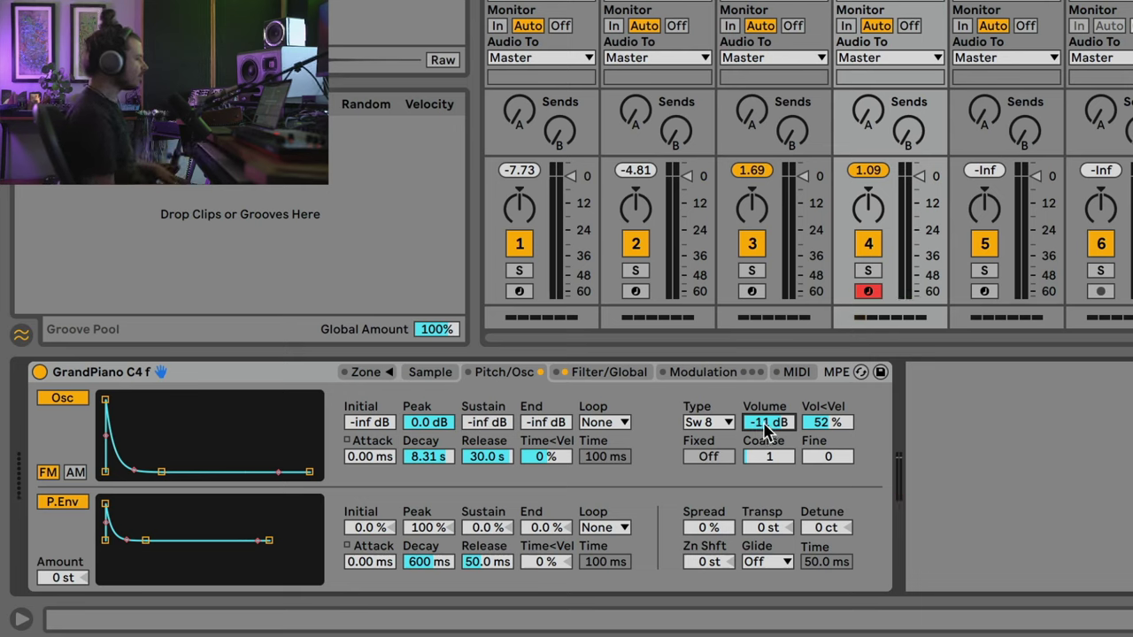
{"action": "left_click_drag", "start_coordinate": [867, 113], "coordinate": [868, 75]}
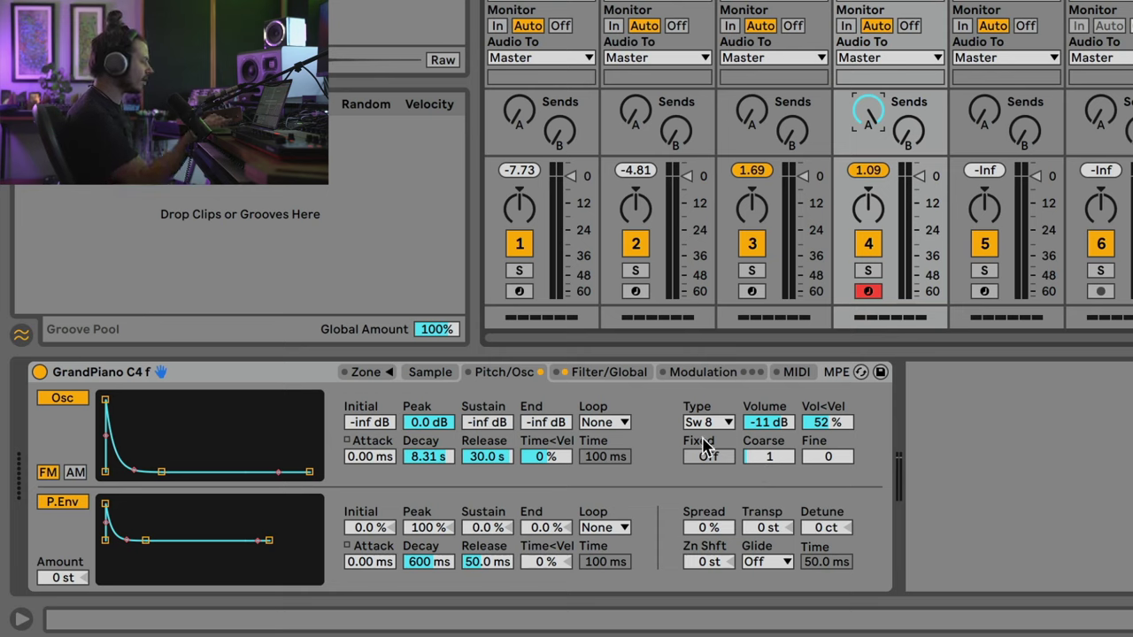
Step the oscillator's Coarse ratio up to 10 and lower its volume to -39 dB
{"action": "left_click", "coordinate": [770, 459]}
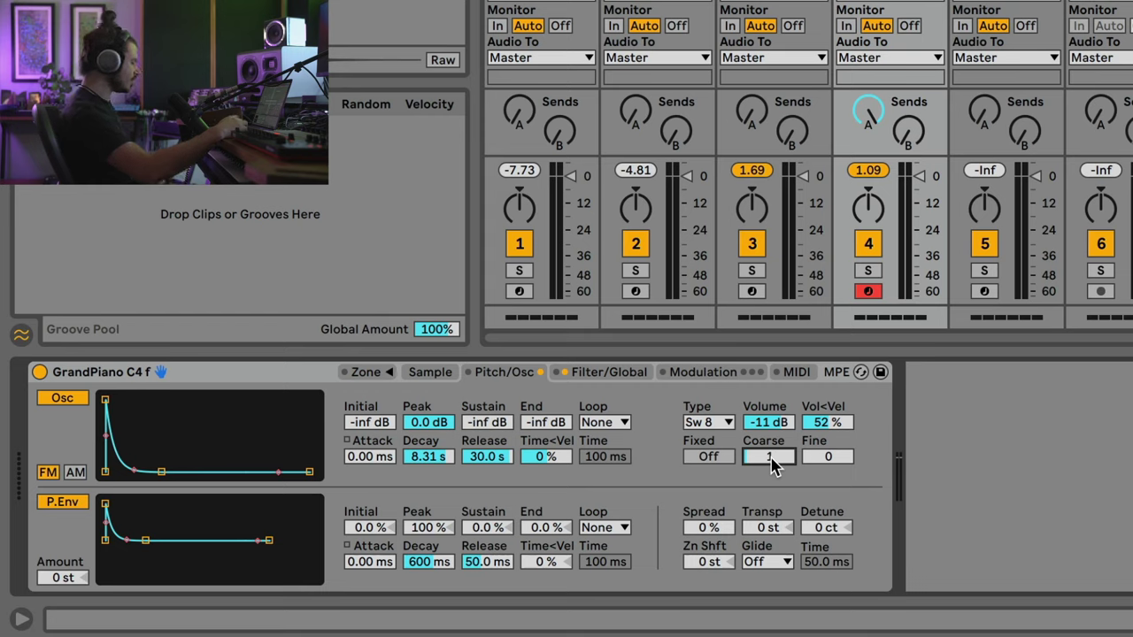
{"action": "key", "text": "Up"}
{"action": "key", "text": "Up"}
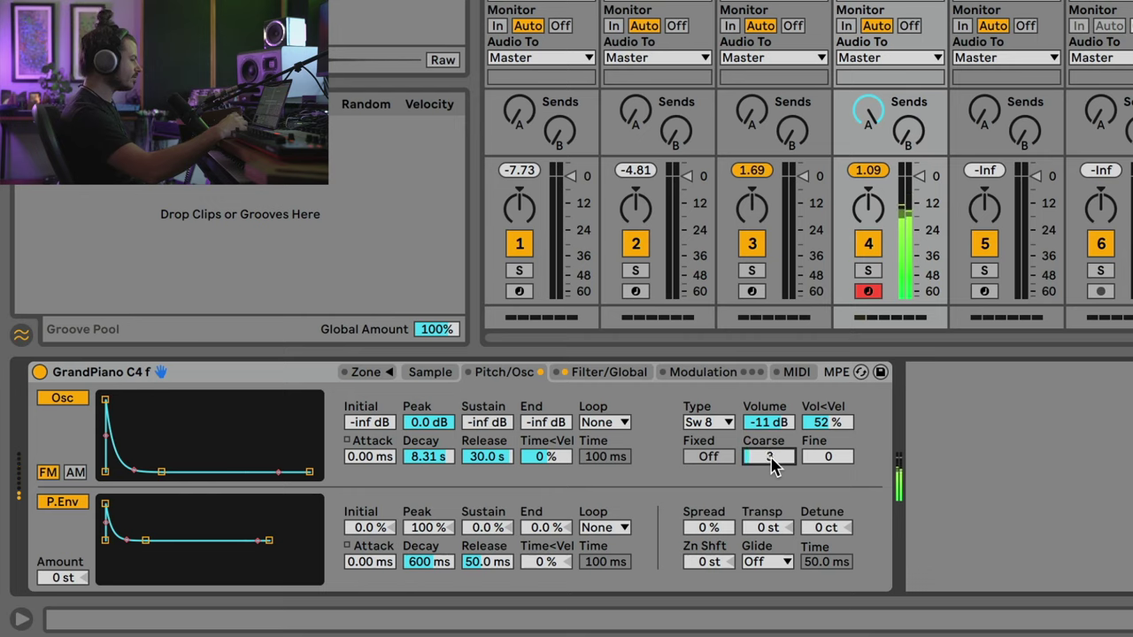
{"action": "key", "text": "Up"}
{"action": "key", "text": "Up"}
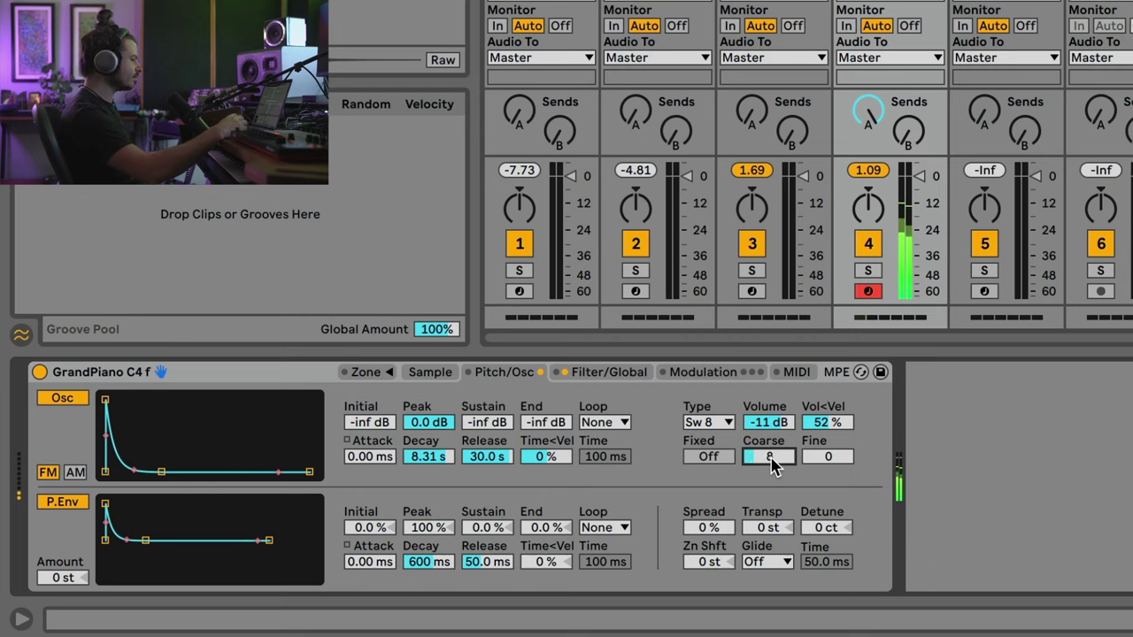
{"action": "key", "text": "Up"}
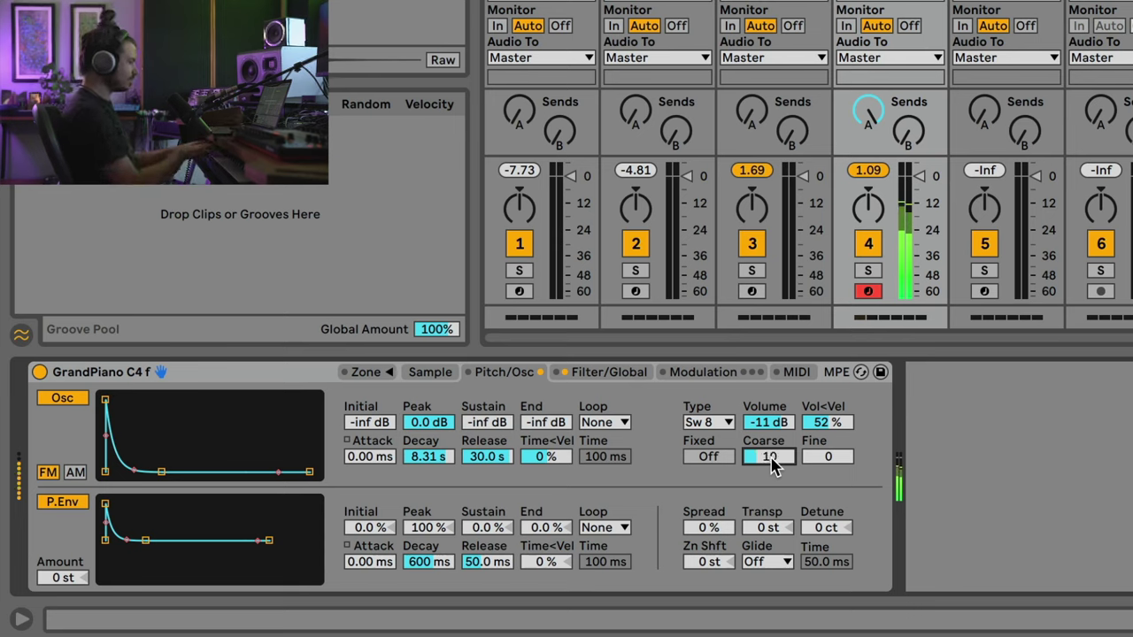
{"action": "left_click_drag", "start_coordinate": [771, 425], "coordinate": [770, 465]}
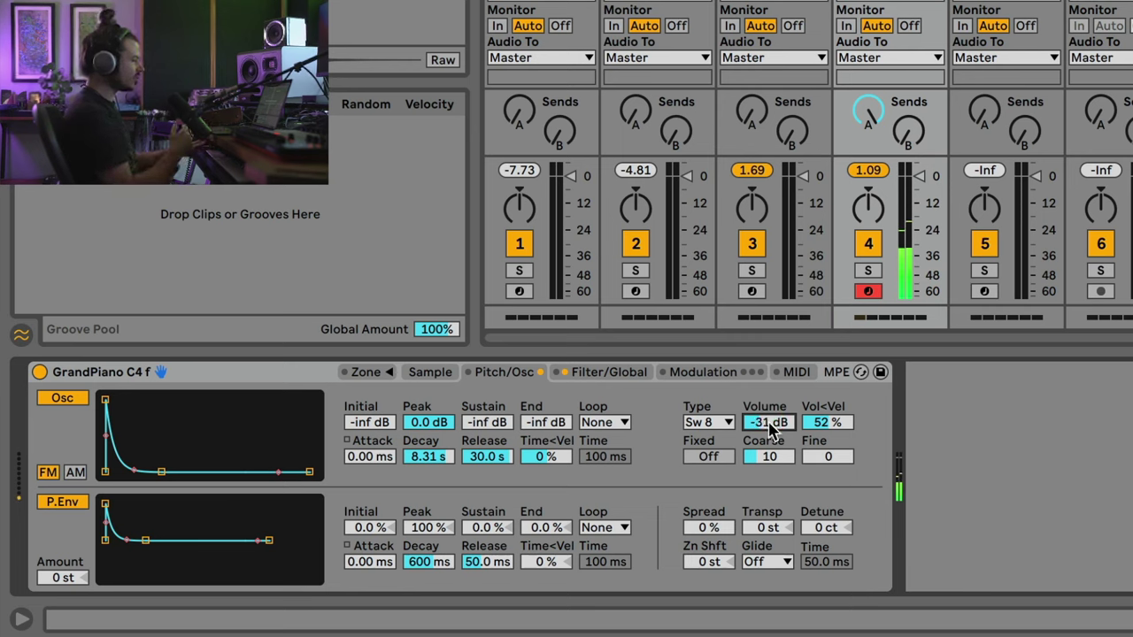
{"action": "left_click_drag", "start_coordinate": [771, 423], "coordinate": [770, 434]}
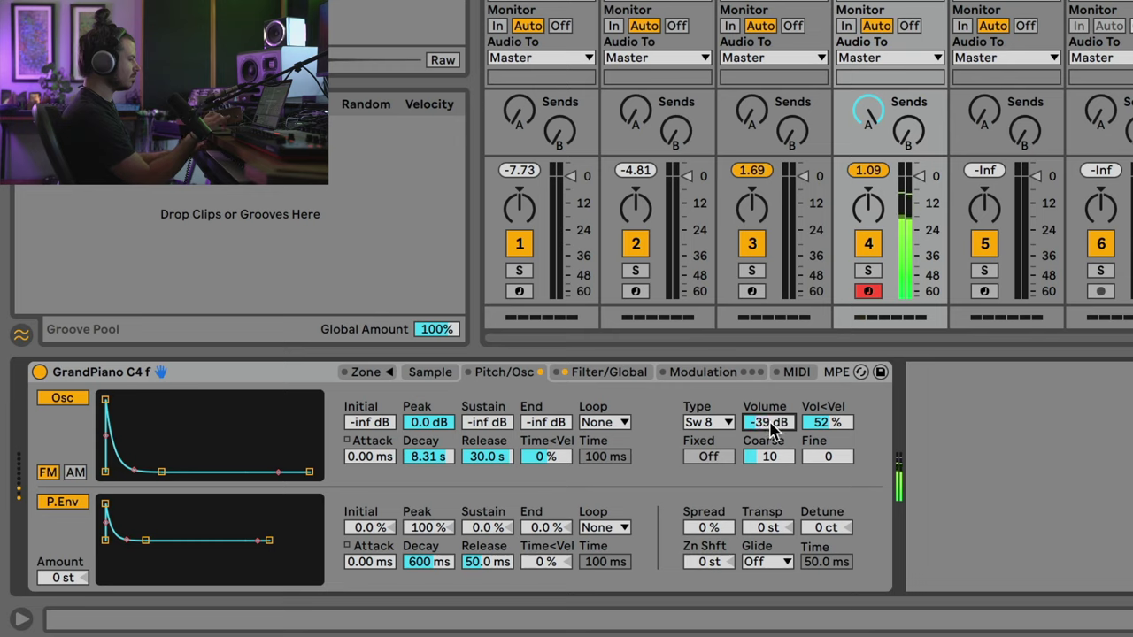
Try Sq 6, drop Coarse to 3, then settle on a Sine waveform at -11 dB
{"action": "left_click", "coordinate": [709, 421]}
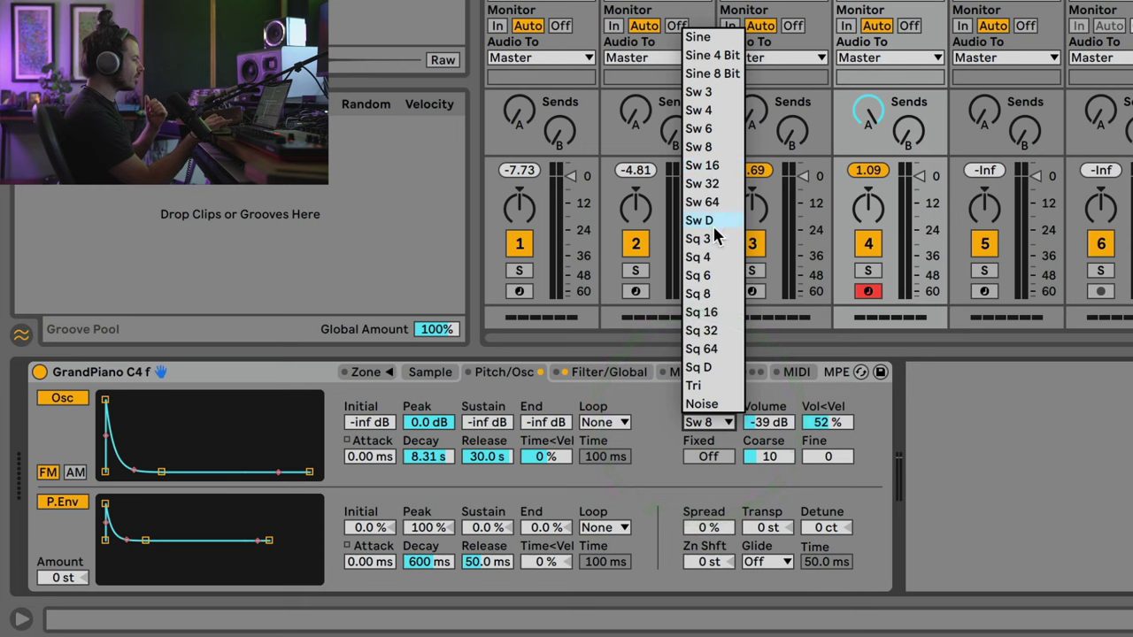
{"action": "left_click", "coordinate": [714, 278]}
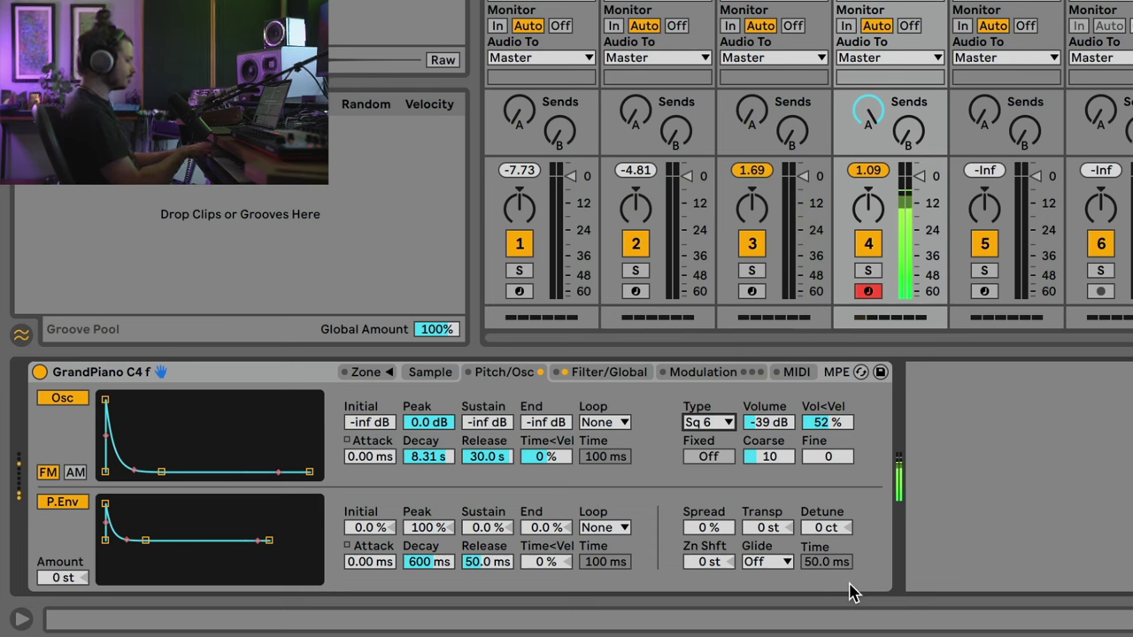
{"action": "left_click_drag", "start_coordinate": [772, 457], "coordinate": [772, 478]}
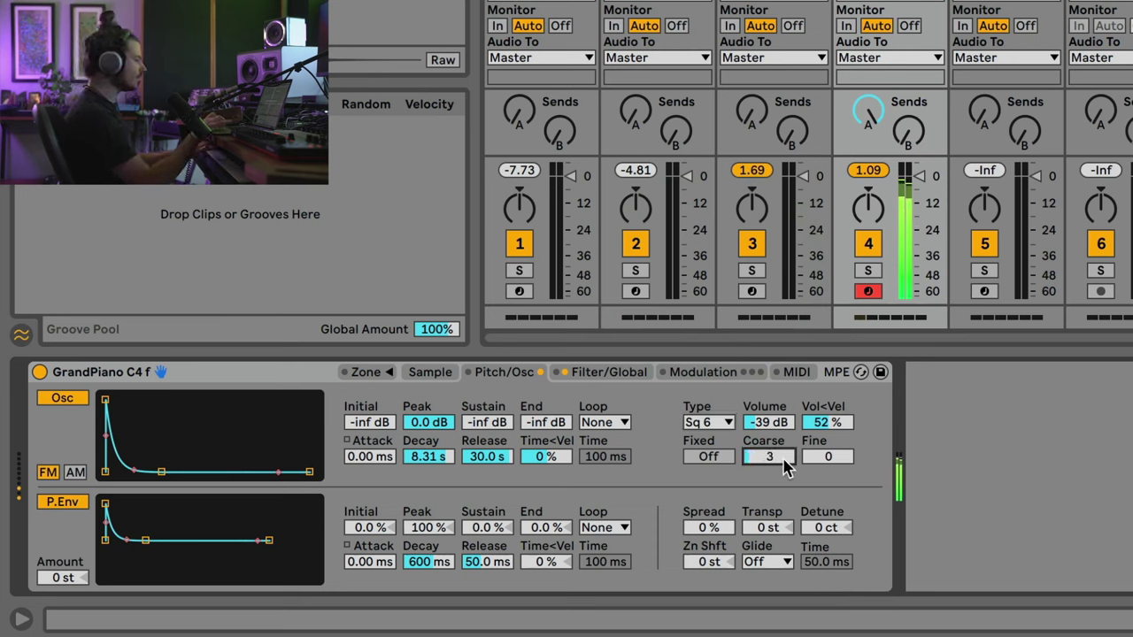
{"action": "left_click", "coordinate": [768, 423]}
{"action": "left_click_drag", "start_coordinate": [768, 423], "coordinate": [771, 427]}
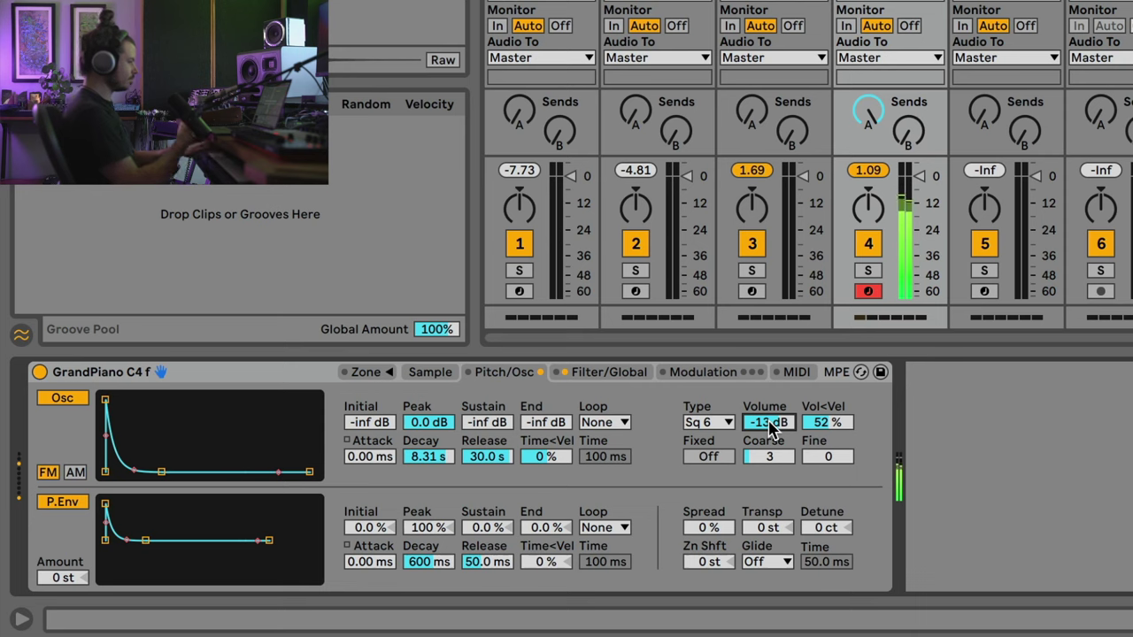
{"action": "left_click", "coordinate": [708, 422]}
{"action": "left_click", "coordinate": [708, 33]}
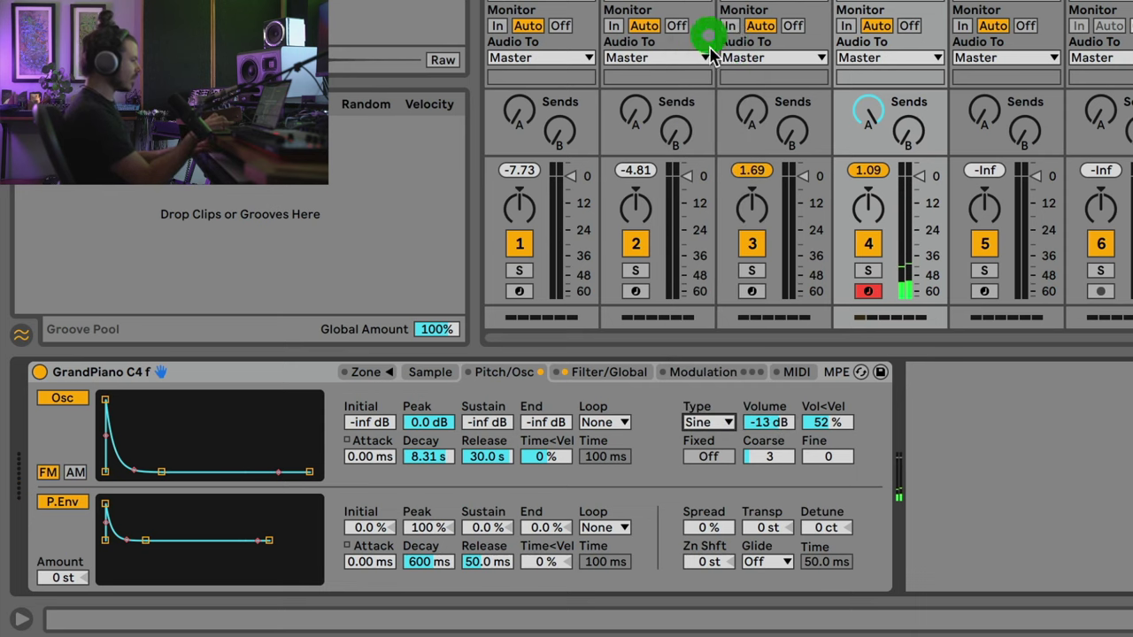
{"action": "mouse_move", "coordinate": [769, 422]}
{"action": "left_mouse_down"}
{"action": "mouse_move", "coordinate": [769, 405]}
{"action": "mouse_move", "coordinate": [772, 425]}
{"action": "left_mouse_up"}
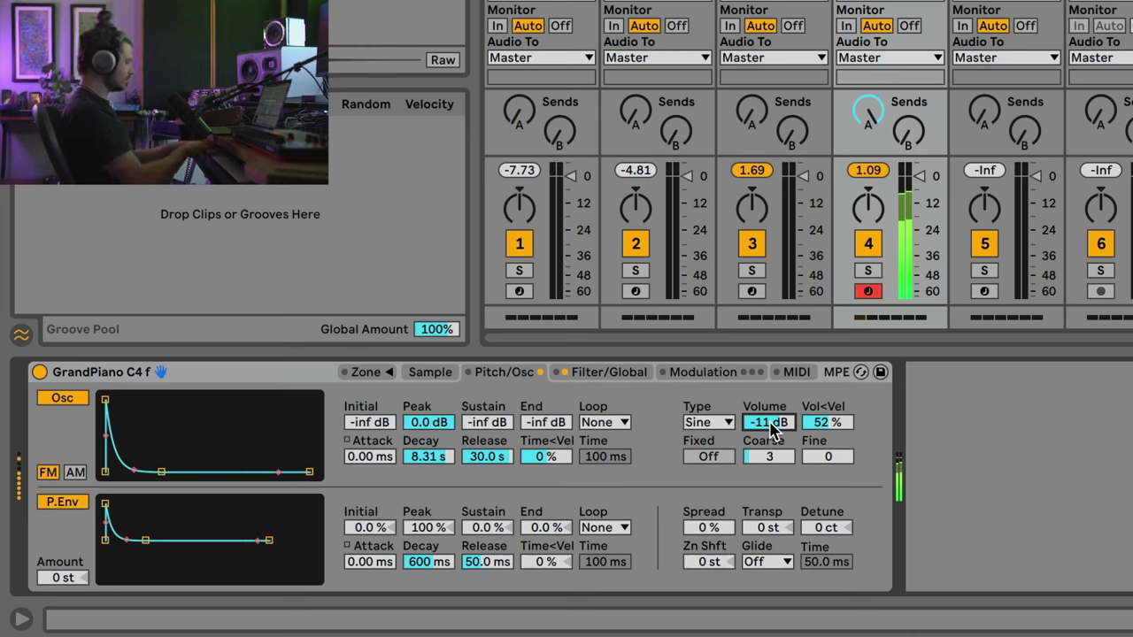
Cut the oscillator decay to a few dozen milliseconds, set volume to -4.4 dB and choose Sw 64
{"action": "left_click", "coordinate": [429, 457]}
{"action": "left_click_drag", "start_coordinate": [430, 457], "coordinate": [429, 478]}
{"action": "left_click_drag", "start_coordinate": [766, 422], "coordinate": [766, 407]}
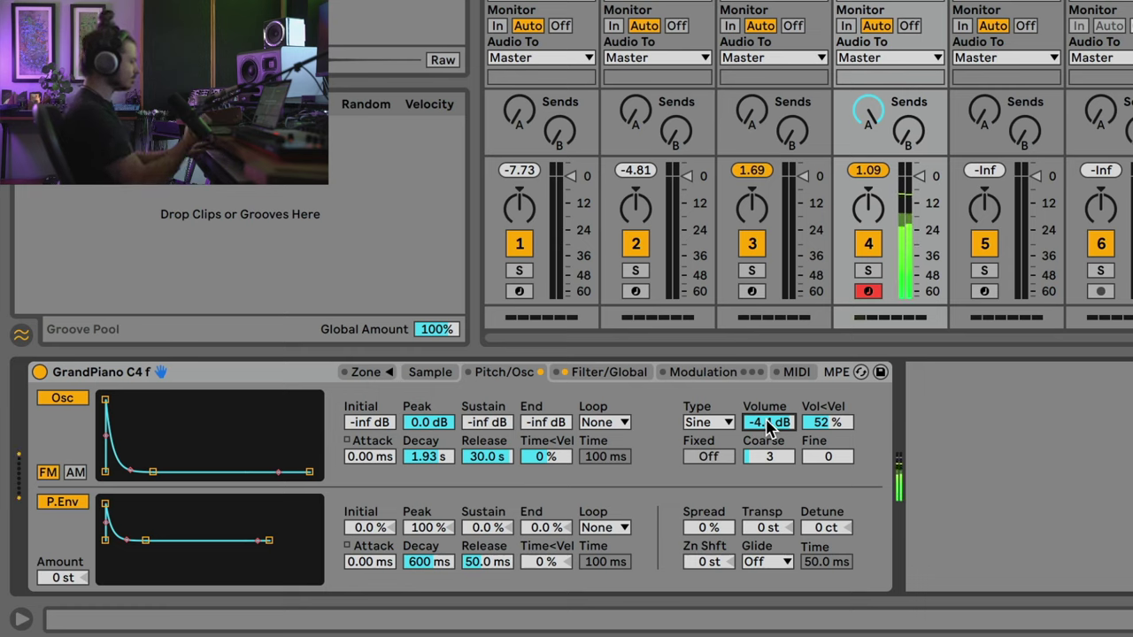
{"action": "left_click_drag", "start_coordinate": [451, 457], "coordinate": [452, 474]}
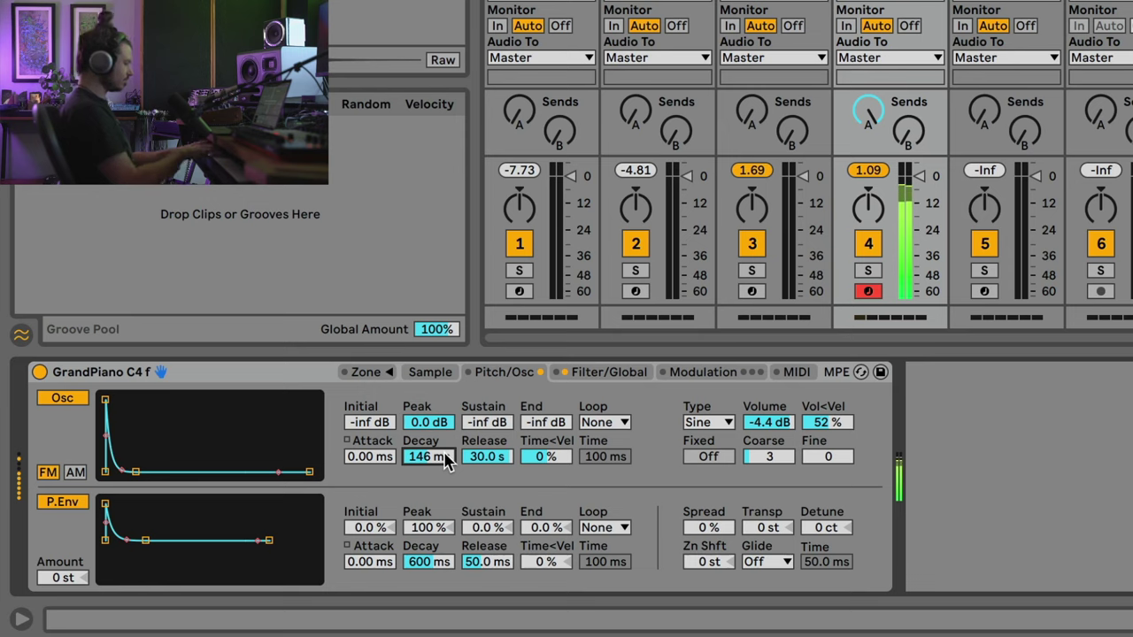
{"action": "left_click_drag", "start_coordinate": [445, 462], "coordinate": [445, 478]}
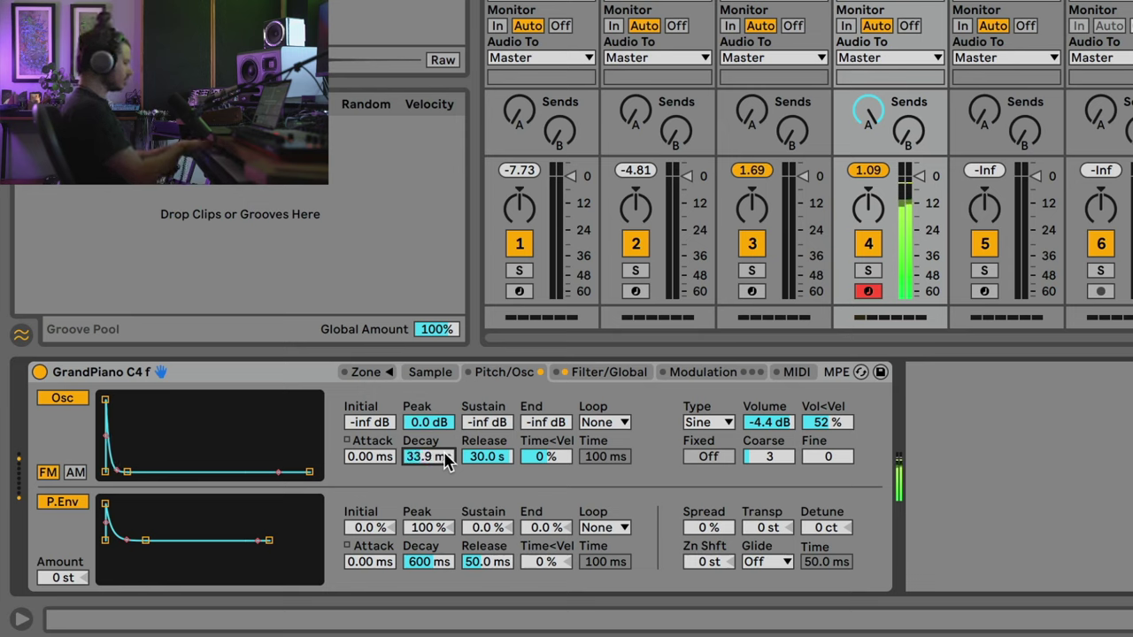
{"action": "left_click", "coordinate": [708, 422]}
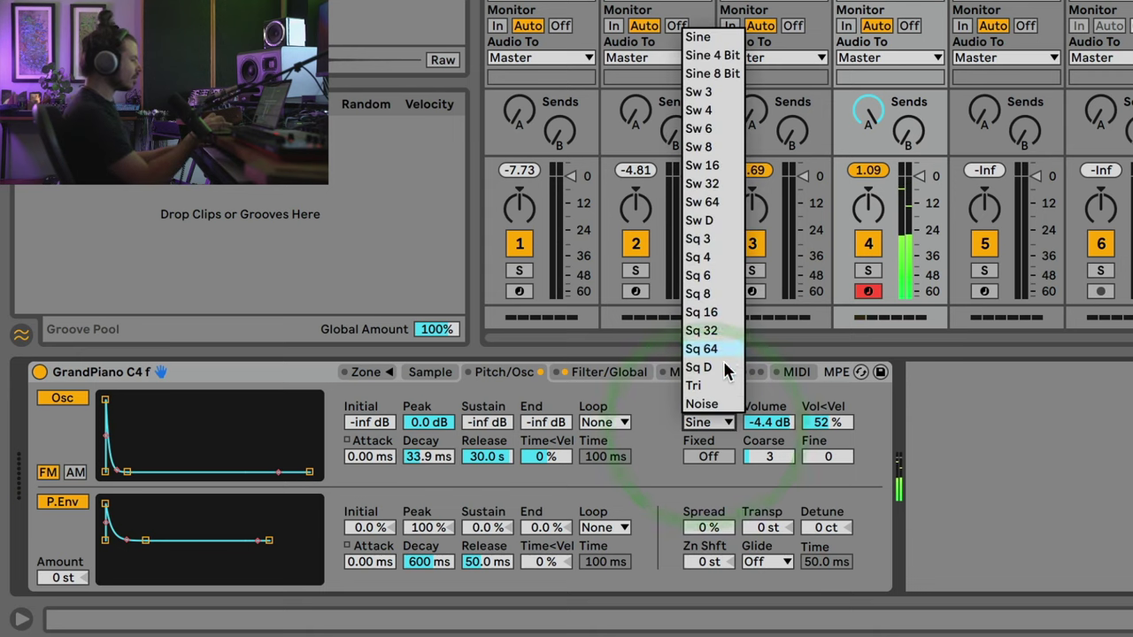
{"action": "left_click", "coordinate": [717, 200]}
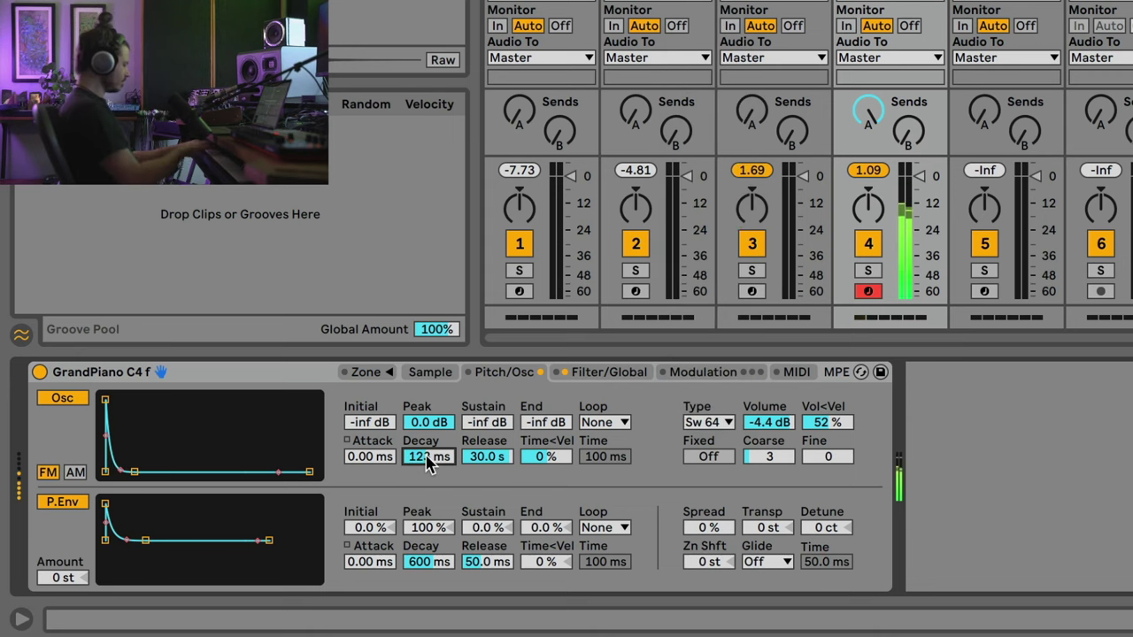
{"action": "left_click_drag", "start_coordinate": [428, 462], "coordinate": [427, 443]}
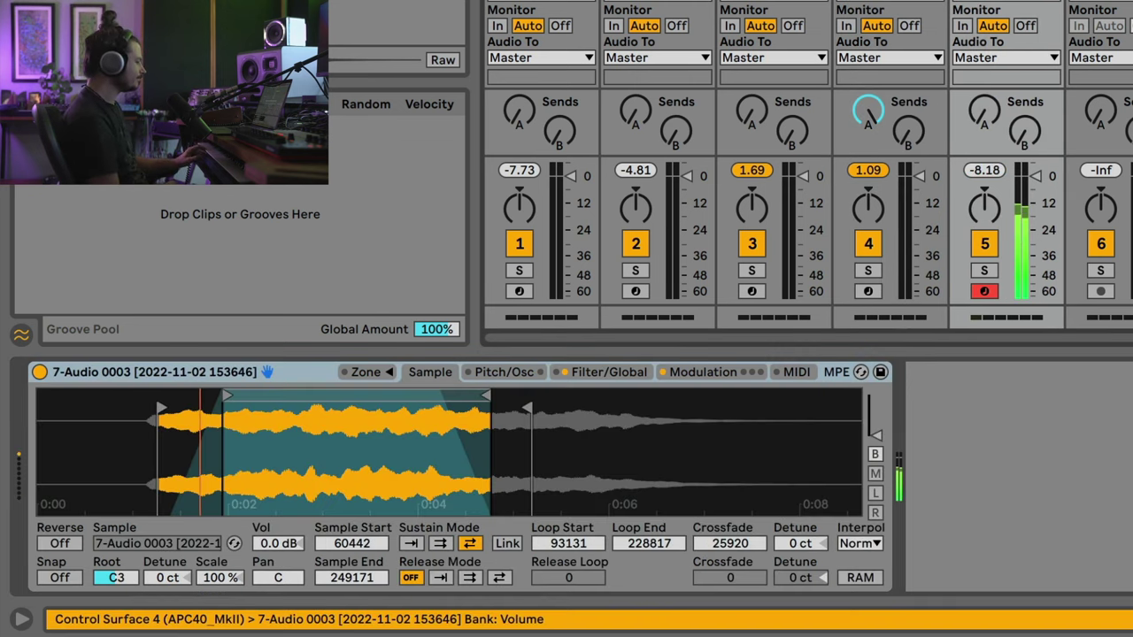
Enable the 7-Audio 0003 Simpler's Sq 6 oscillator on Pitch/Osc, then view the Modulation page
{"action": "left_click", "coordinate": [490, 372]}
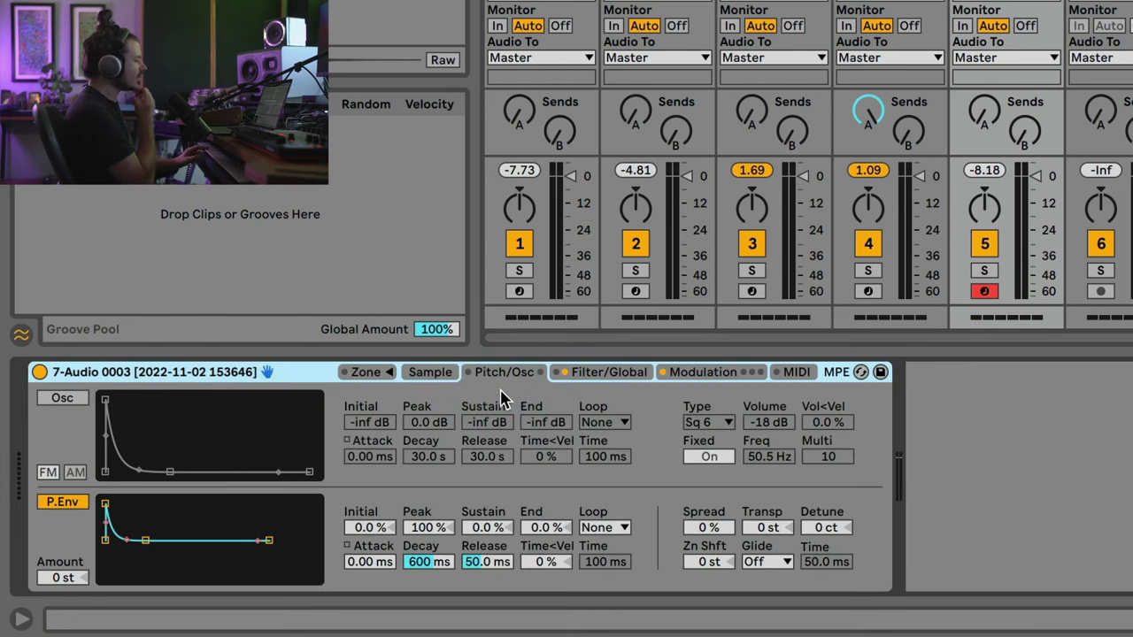
{"action": "left_click", "coordinate": [692, 372]}
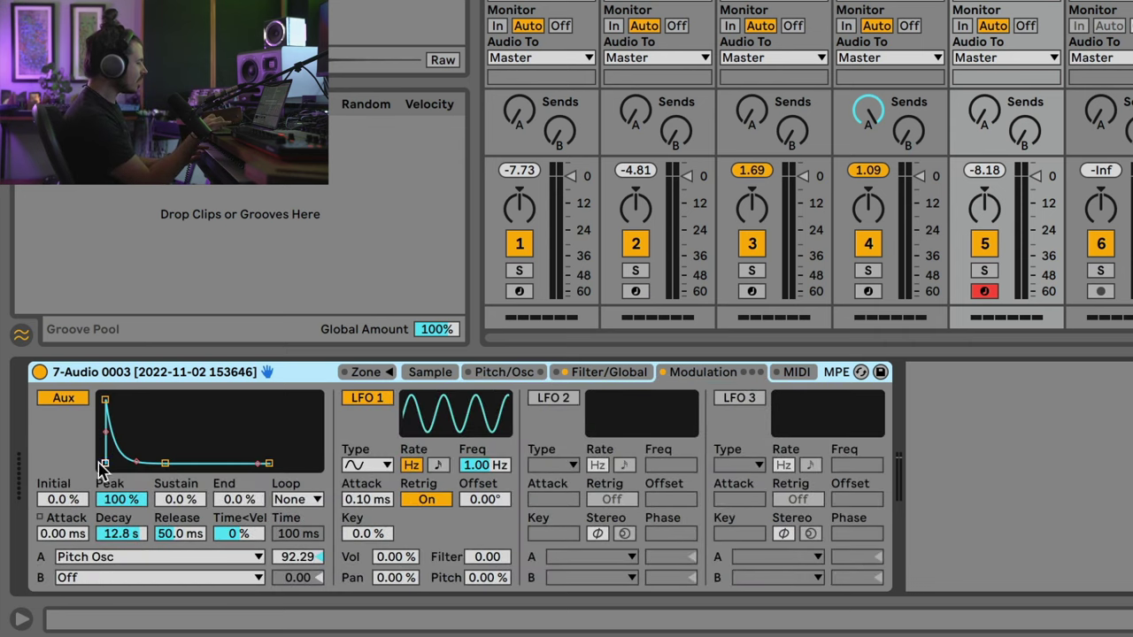
{"action": "left_click", "coordinate": [509, 372]}
{"action": "left_click", "coordinate": [58, 399]}
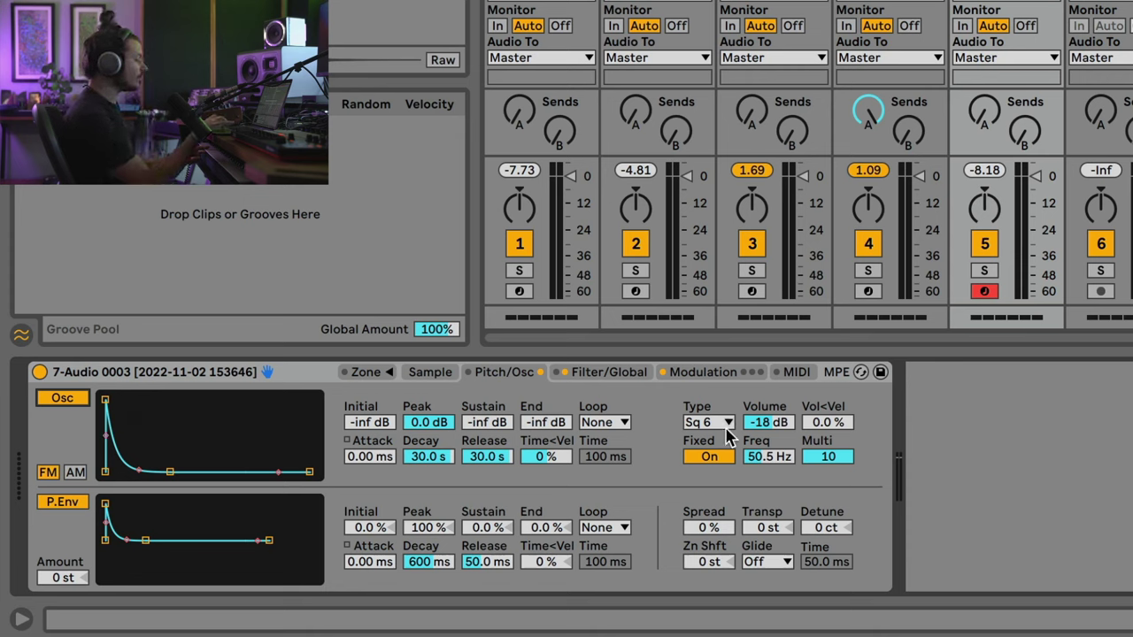
{"action": "left_click", "coordinate": [683, 372]}
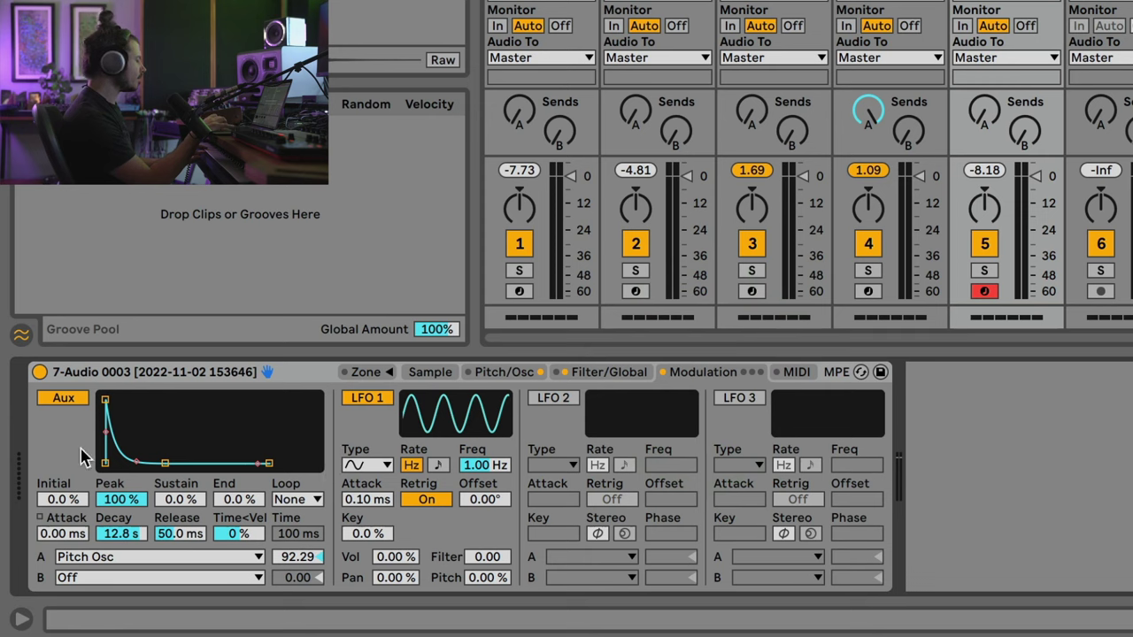
Keep Pitch Osc as the Aux envelope target and drag its amount to -100
{"action": "left_click", "coordinate": [107, 558]}
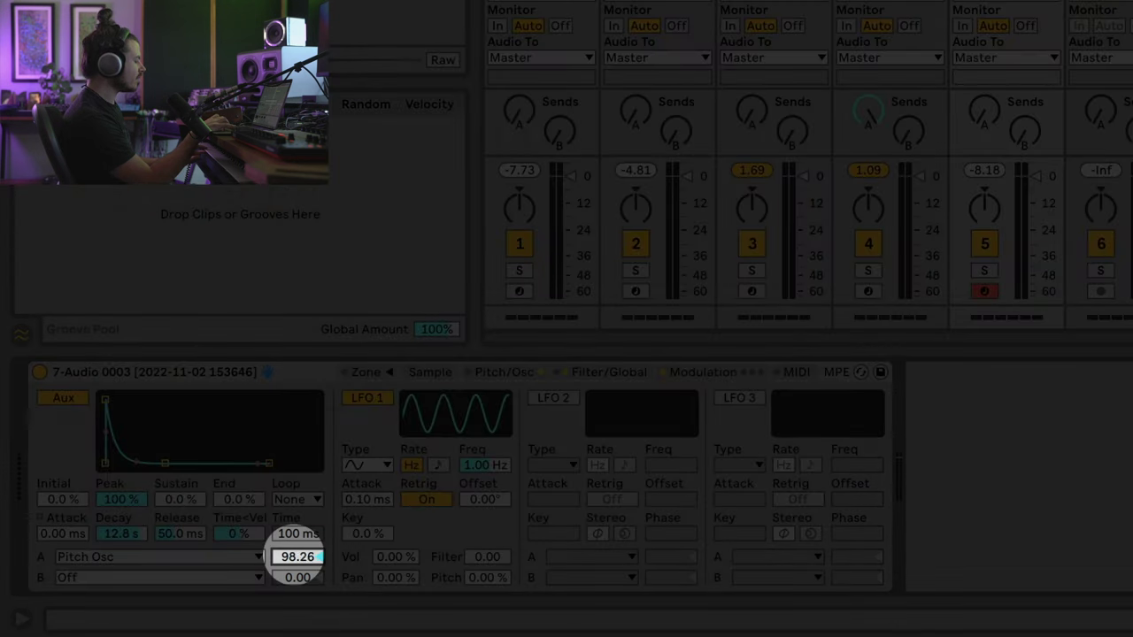
{"action": "left_click_drag", "start_coordinate": [297, 557], "coordinate": [298, 633]}
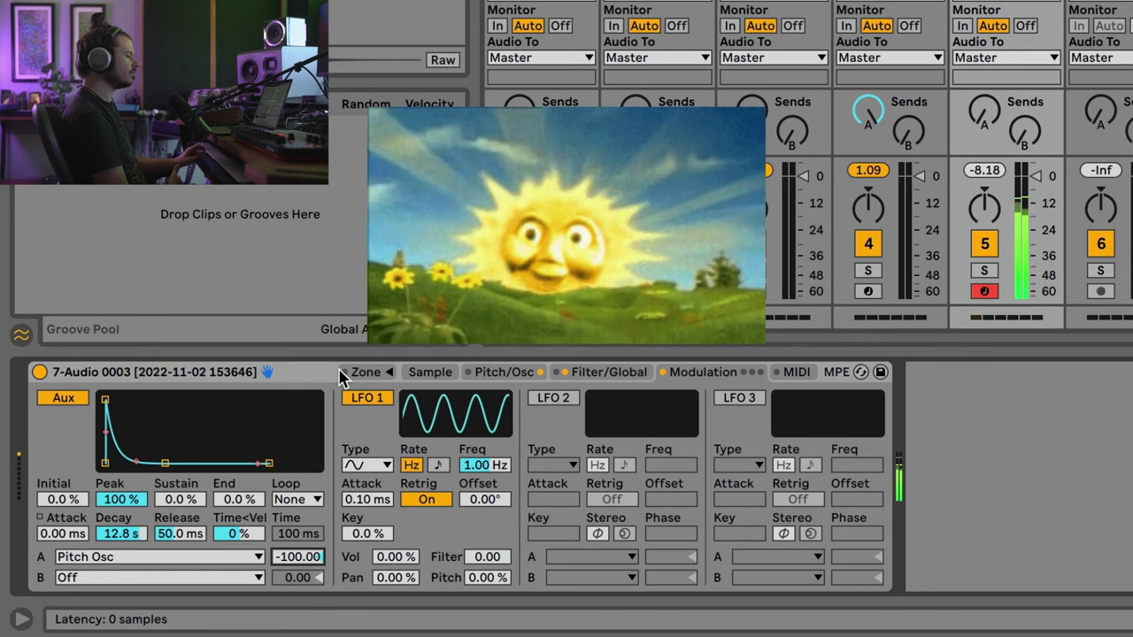
Audition Tri and Sw 64 on the pad's Pitch/Osc oscillator, then settle on Sw 6
{"action": "left_click", "coordinate": [503, 371]}
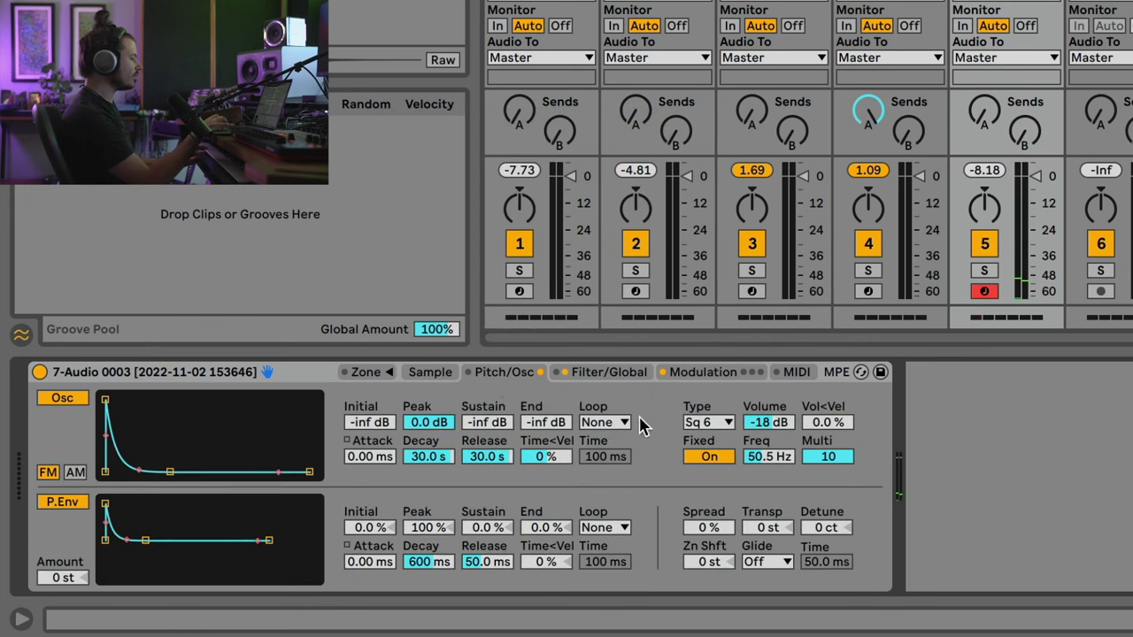
{"action": "left_click", "coordinate": [708, 422]}
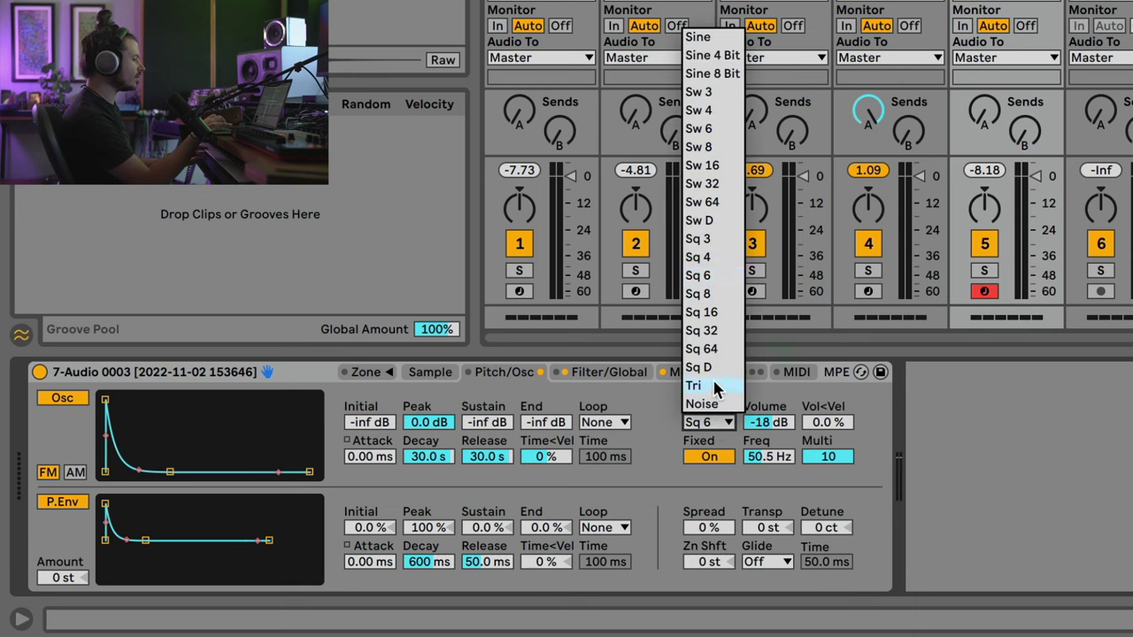
{"action": "left_click", "coordinate": [717, 388]}
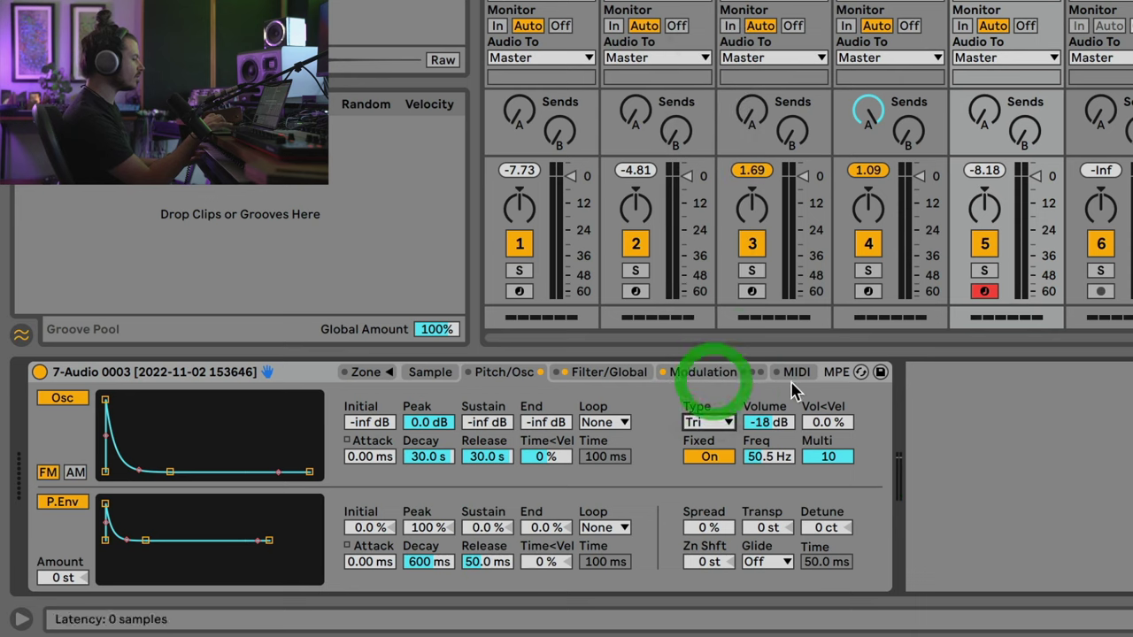
{"action": "left_click", "coordinate": [719, 423]}
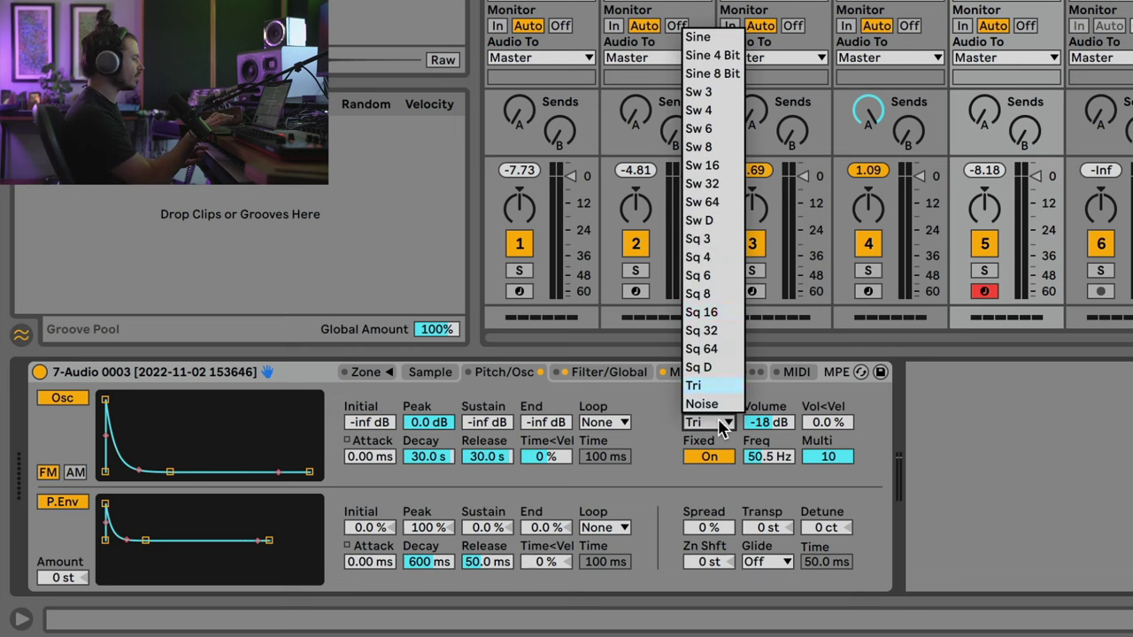
{"action": "left_click", "coordinate": [719, 203]}
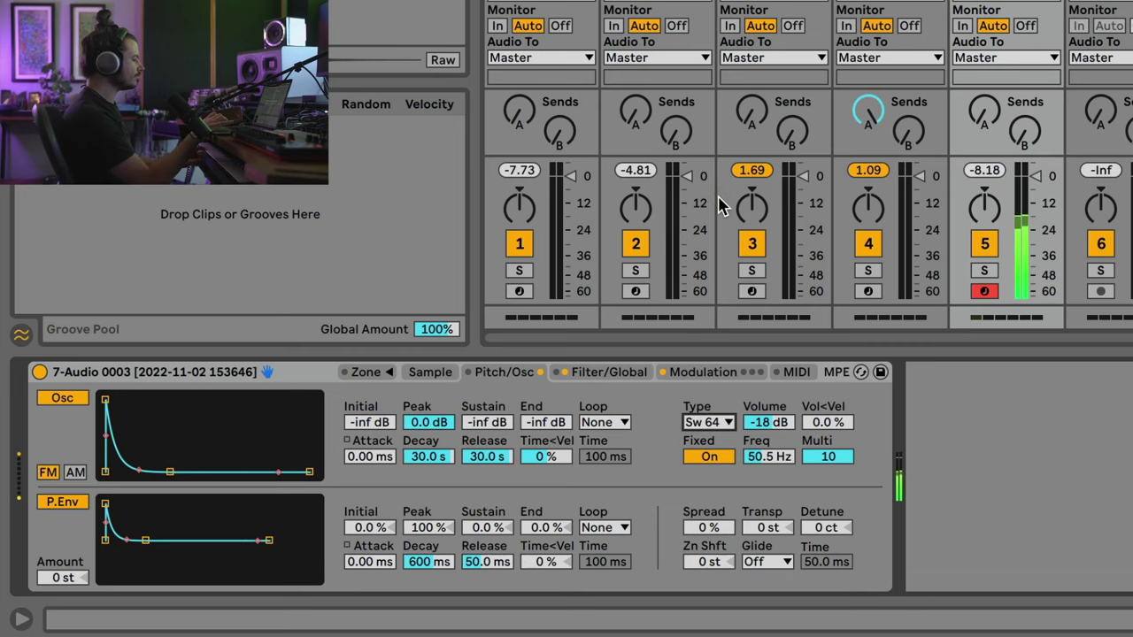
{"action": "left_click", "coordinate": [713, 422]}
{"action": "left_click", "coordinate": [709, 135]}
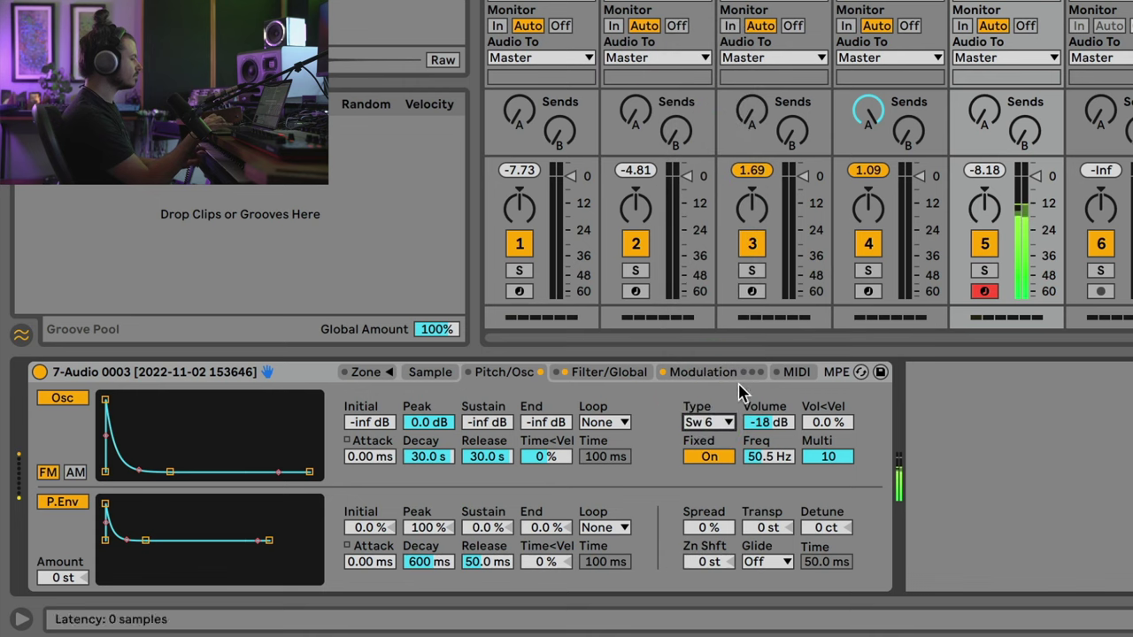